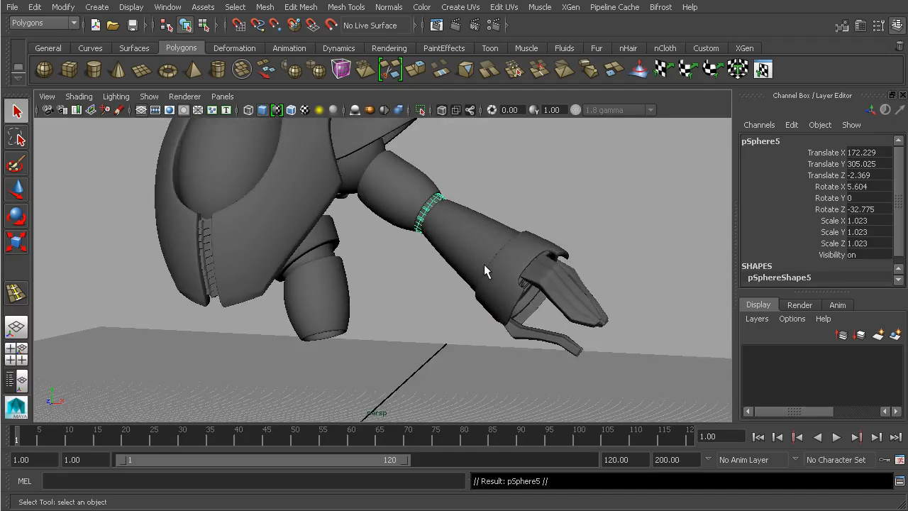
Unparent the duplicated elbow sphere and move it down below the open end of the upper leg
key(shift+p)
key(w)
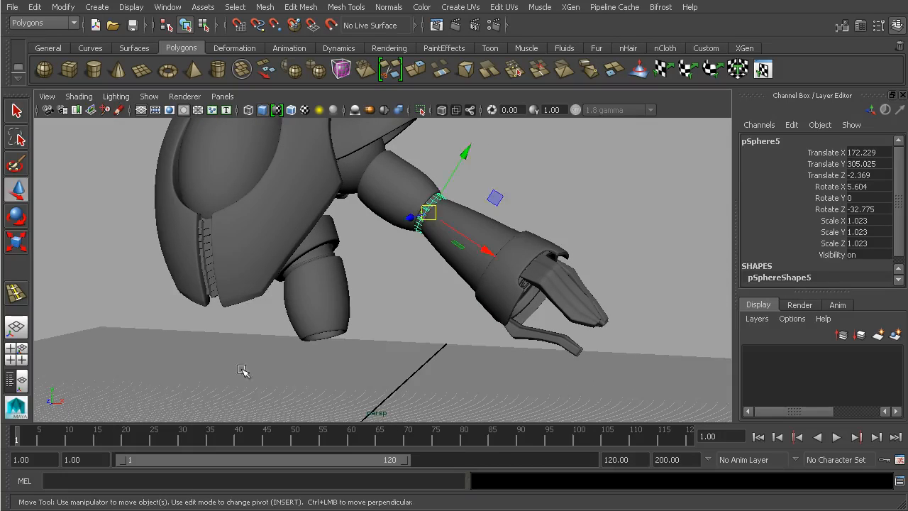
drag(469, 152, 376, 297)
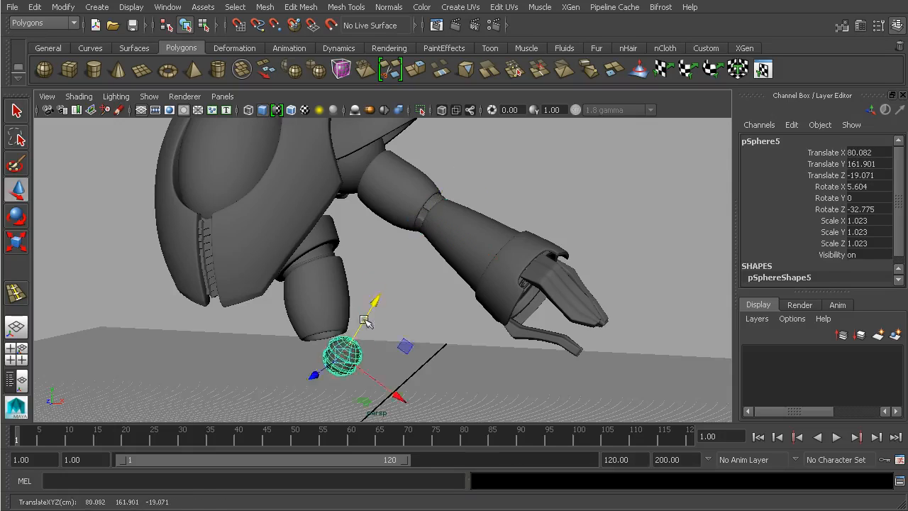
alt+middle_drag(350, 358, 407, 301)
Rotate the duplicated sphere, scale it to about 1.307, and position it at the upper leg's lower end as a knee joint
key(e)
key(r)
drag(399, 304, 445, 297)
key(e)
key(w)
drag(415, 336, 401, 372)
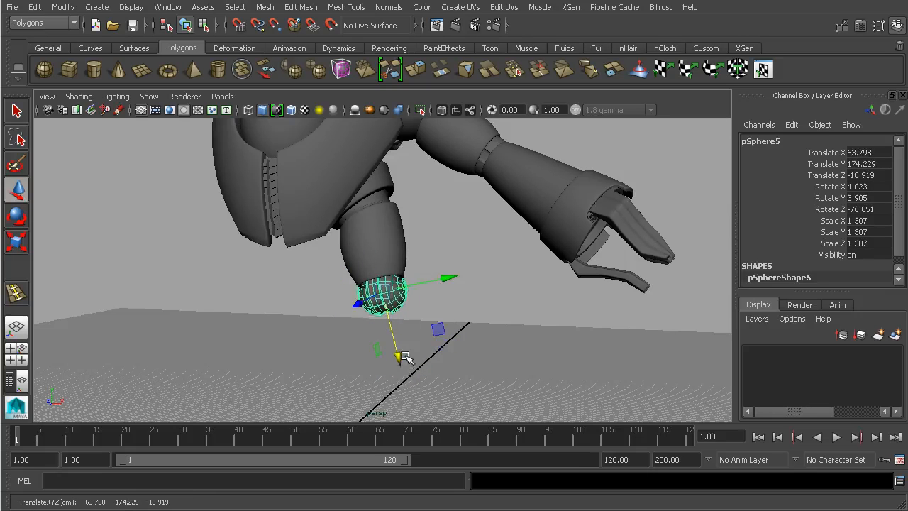
Shift the knee sphere in depth to line it up with the upper leg's lower opening
key(f)
alt+drag(518, 320, 394, 285)
click(326, 268)
drag(326, 268, 244, 258)
alt+drag(308, 338, 350, 285)
drag(358, 178, 374, 155)
alt+drag(375, 159, 438, 265)
Scale the knee sphere to about 1.11 and nudge it into the leg opening, at about X 71.084, Y 180.158, Z 5.719
key(r)
drag(388, 304, 353, 306)
key(w)
mouse_move(394, 332)
mouse_down()
mouse_move(399, 342)
mouse_move(396, 328)
mouse_up()
drag(445, 260, 448, 254)
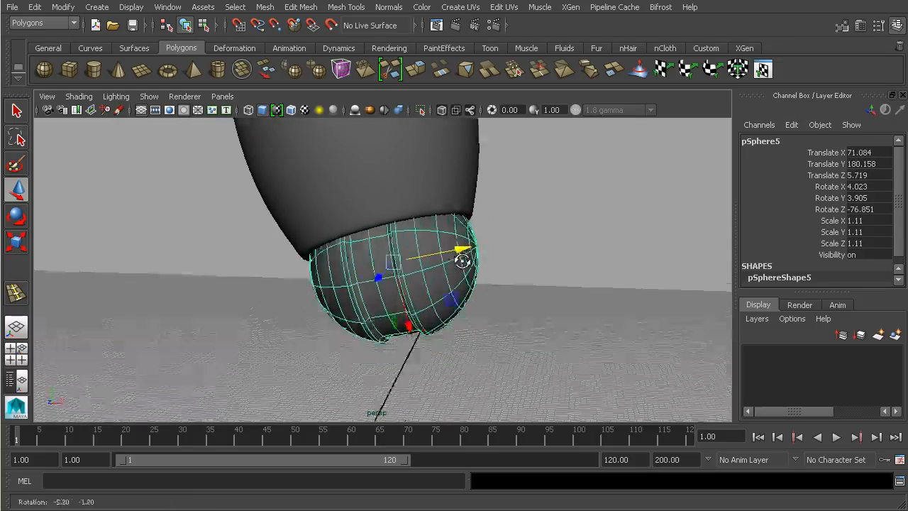
Rotate the knee sphere against the front reference image to about X -13.097, Y 6.454, Z -84.23
key(space)
key(space)
alt+right_drag(412, 279, 563, 288)
alt+middle_drag(563, 288, 573, 331)
alt+right_drag(573, 331, 596, 312)
key(e)
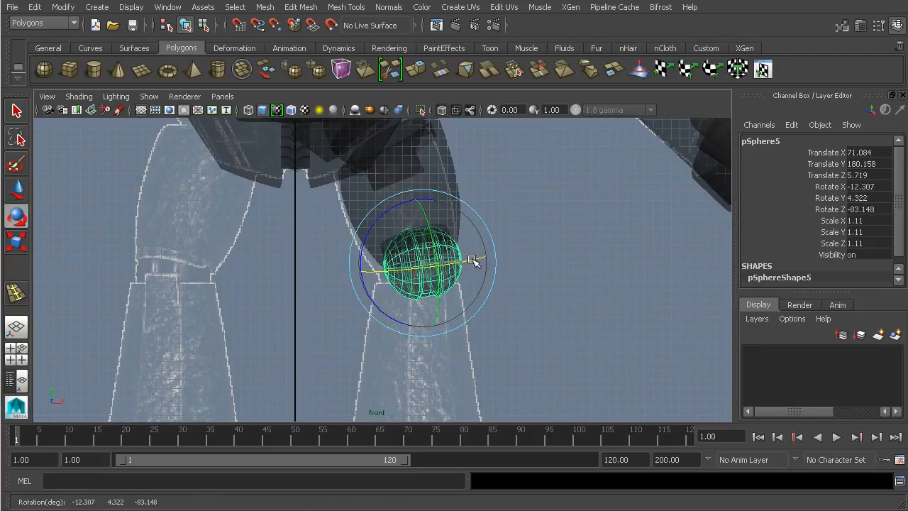
key(w)
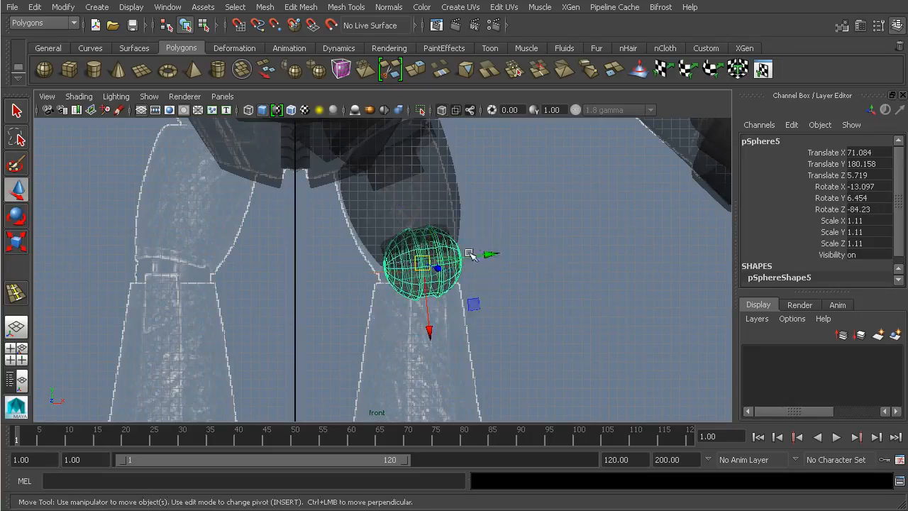
Fine-tune the knee sphere's position inside the leg opening in the perspective view and deselect it
key(space)
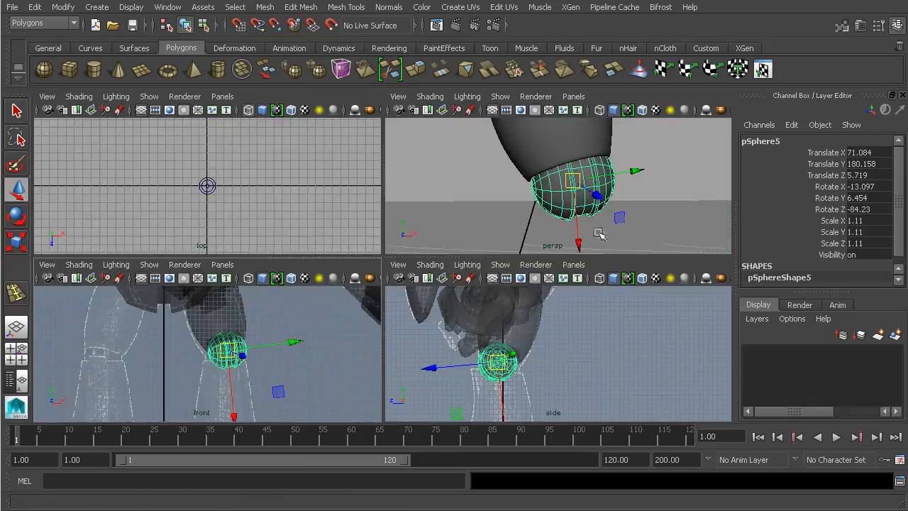
key(space)
scroll(539, 256, up, 5)
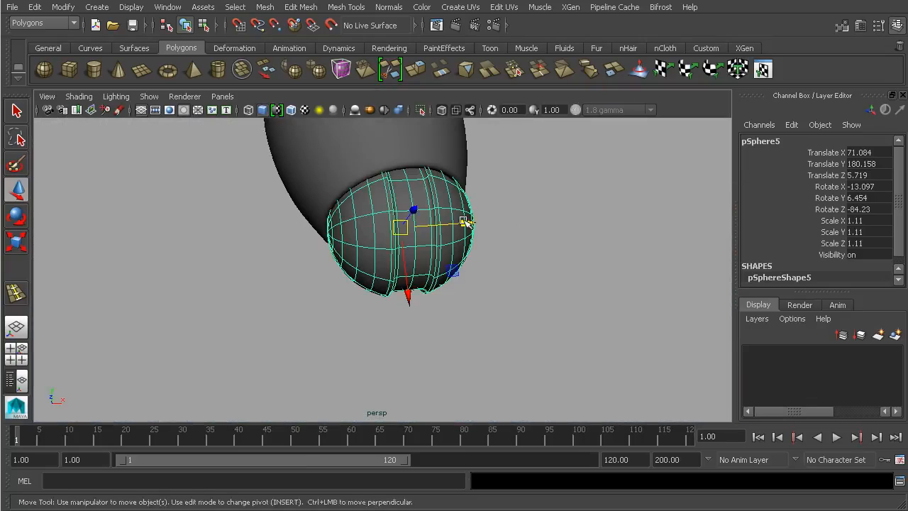
drag(465, 223, 463, 222)
click(563, 239)
alt+drag(564, 239, 400, 258)
click(319, 274)
drag(233, 254, 239, 255)
click(470, 290)
alt+drag(470, 290, 442, 265)
Duplicate the forearm shell and move the copy down below the knee sphere
click(543, 177)
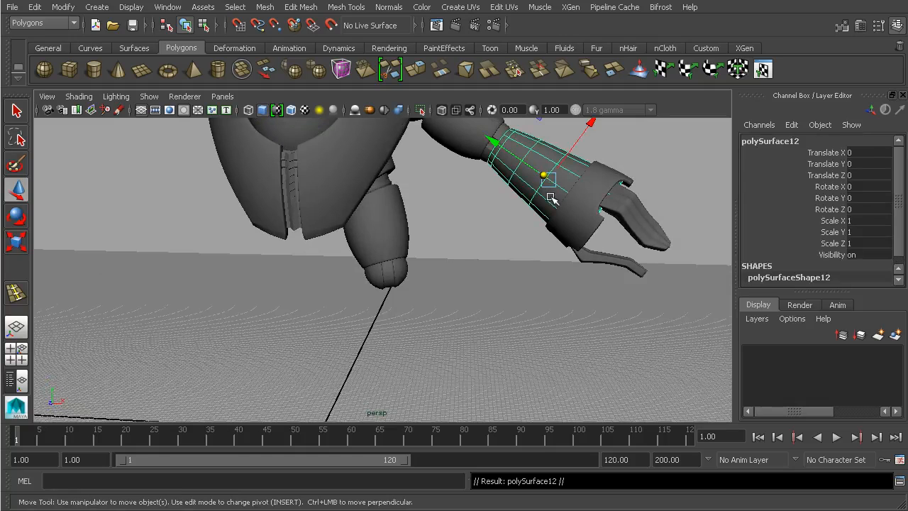
drag(589, 132, 512, 235)
alt+drag(588, 245, 463, 286)
alt+middle_drag(456, 300, 510, 245)
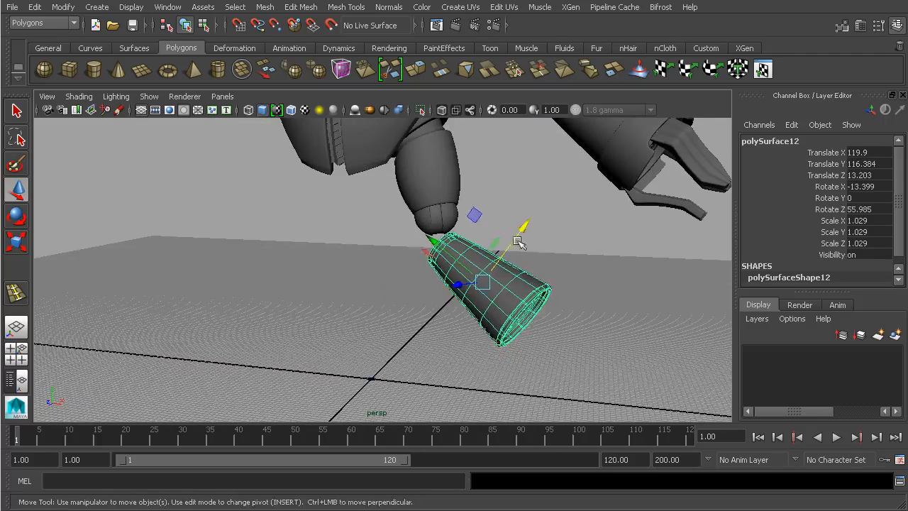
Rotate the forearm copy upright to about X -8.18, Y -10.648, Z 3.869 and place it under the knee sphere as the shin
key(e)
drag(528, 235, 498, 295)
key(w)
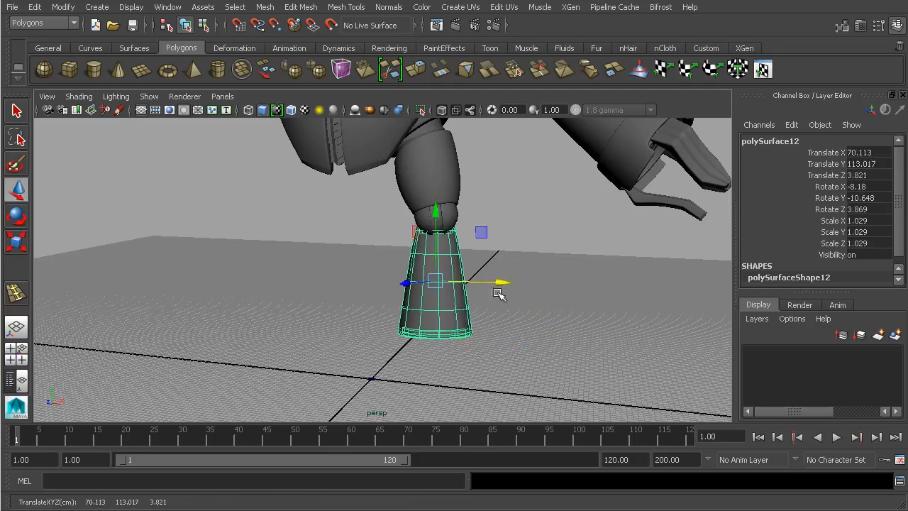
drag(438, 213, 440, 225)
Turn off smooth preview on the shin piece and delete the wide inner ring of faces inside its lower end
key(f)
alt+drag(454, 361, 443, 252)
alt+right_drag(447, 259, 543, 276)
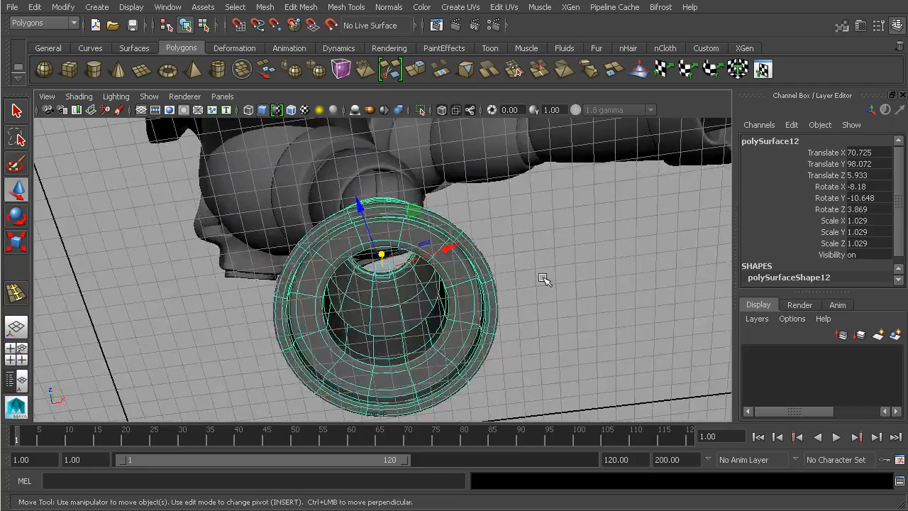
key(1)
alt+drag(482, 262, 523, 239)
alt+right_drag(522, 239, 590, 298)
alt+middle_drag(590, 298, 483, 284)
alt+drag(482, 284, 511, 293)
alt+right_drag(491, 289, 500, 319)
right_click(499, 284)
click(499, 296)
shift+double_click(488, 321)
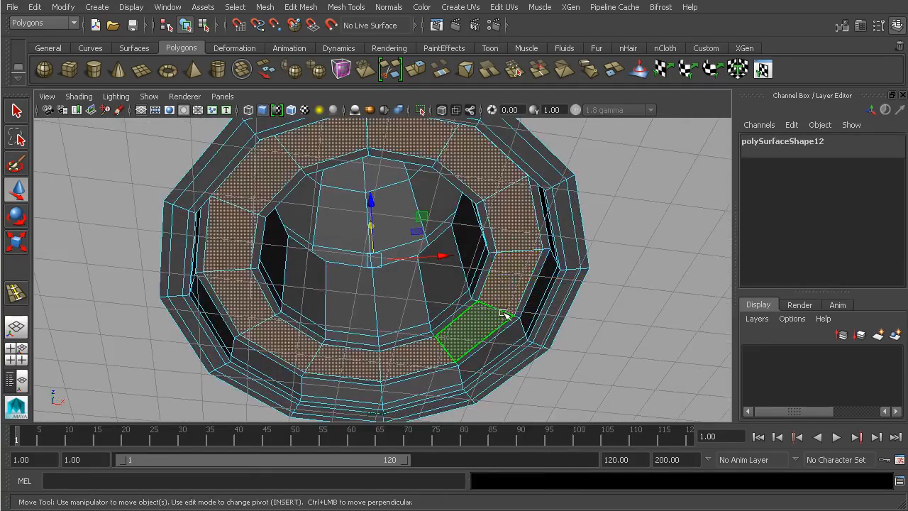
key(Delete)
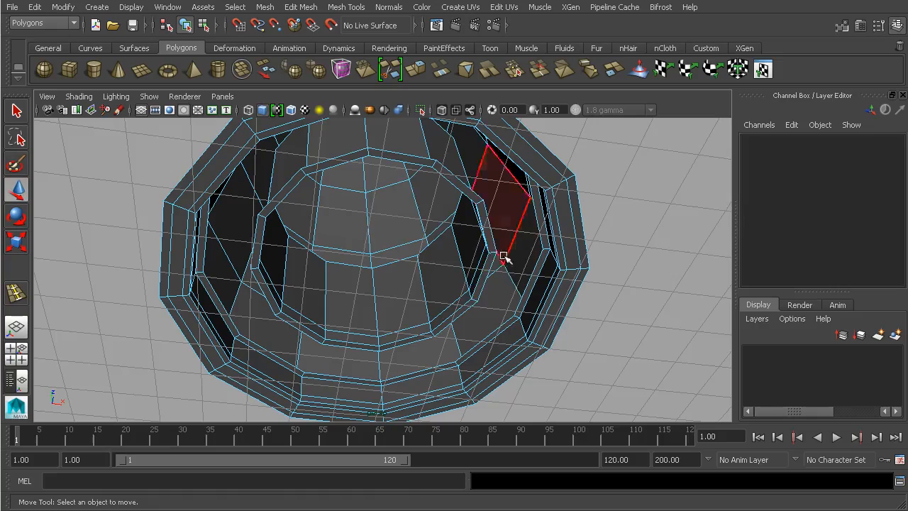
Delete the remaining inner tube faces and thin inner rim ring at the shin's lower end, and return to object mode
double_click(404, 157)
drag(441, 215, 458, 230)
key(Delete)
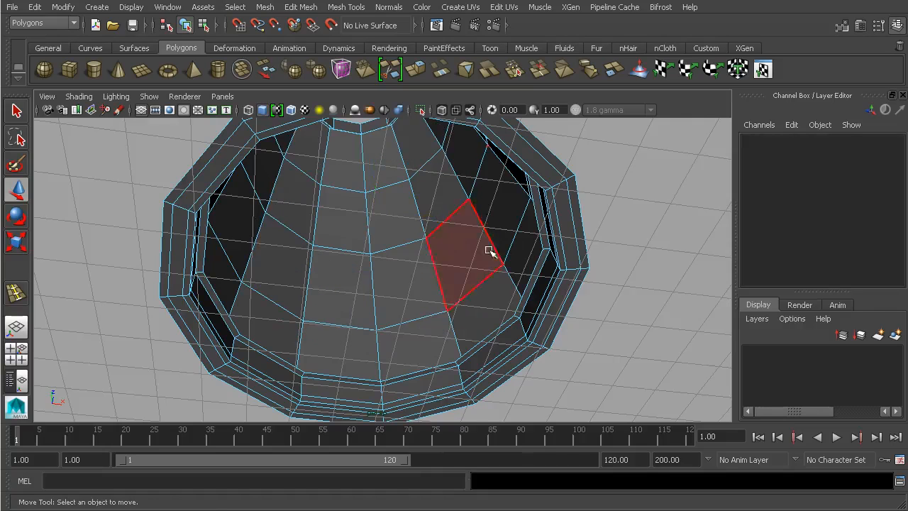
double_click(530, 283)
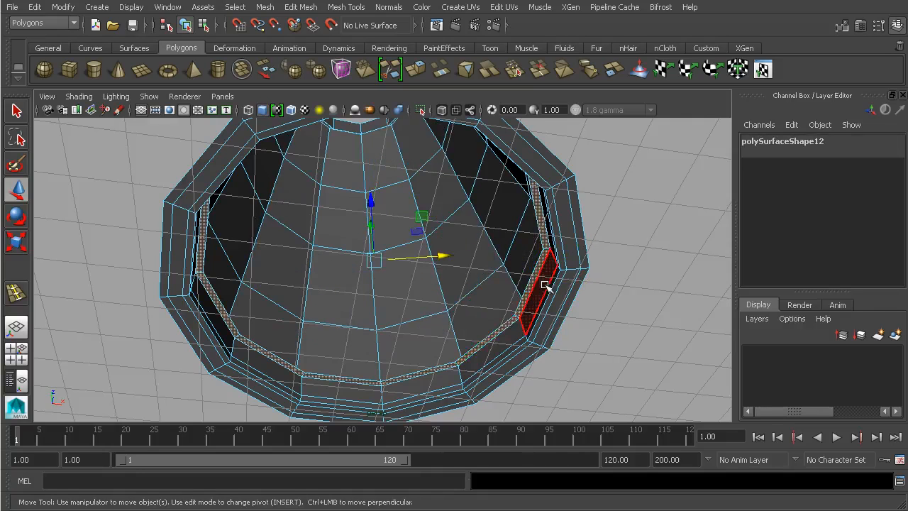
key(Delete)
alt+drag(562, 276, 560, 308)
alt+right_drag(560, 308, 497, 270)
alt+drag(496, 270, 459, 326)
alt+right_drag(458, 327, 381, 294)
alt+drag(381, 294, 430, 260)
click(204, 26)
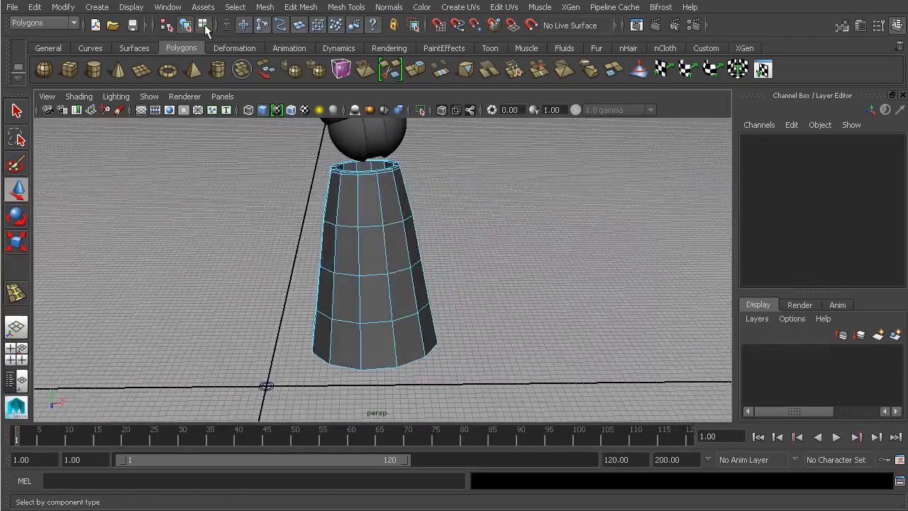
click(185, 25)
Scale the shin piece uniformly to about 1.289 to match the lower leg in the front reference image
alt+right_drag(447, 234, 412, 219)
alt+drag(411, 220, 421, 256)
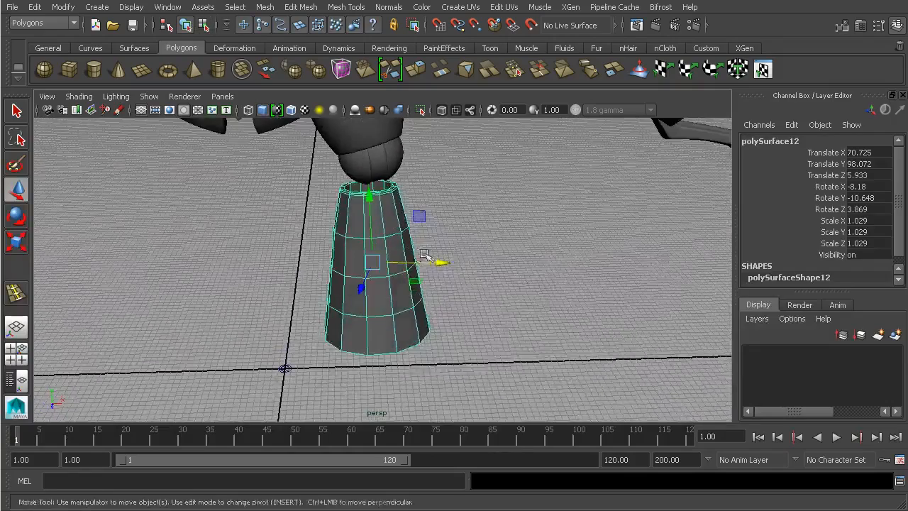
key(space)
key(space)
alt+middle_drag(367, 320, 409, 169)
alt+right_drag(454, 202, 414, 216)
key(r)
drag(454, 265, 487, 256)
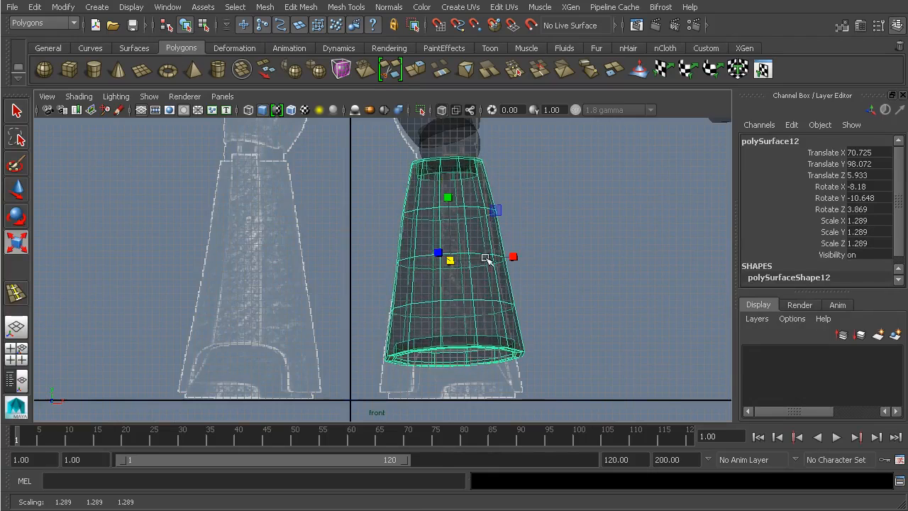
alt+middle_drag(547, 256, 523, 268)
Move the shin piece beneath the knee sphere, to about X 76.07, Y 99.959, Z 17.732
key(space)
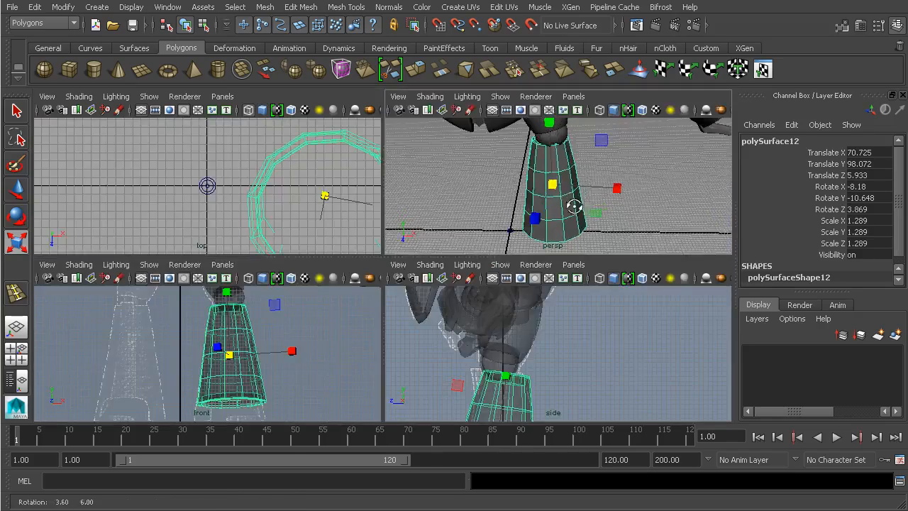
key(space)
alt+drag(488, 194, 348, 192)
key(w)
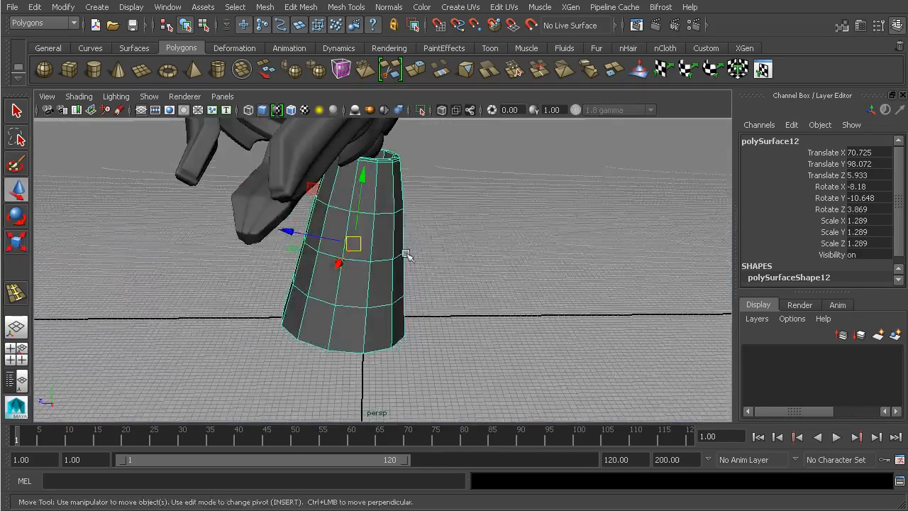
alt+drag(435, 241, 426, 207)
drag(305, 232, 497, 238)
drag(430, 251, 390, 265)
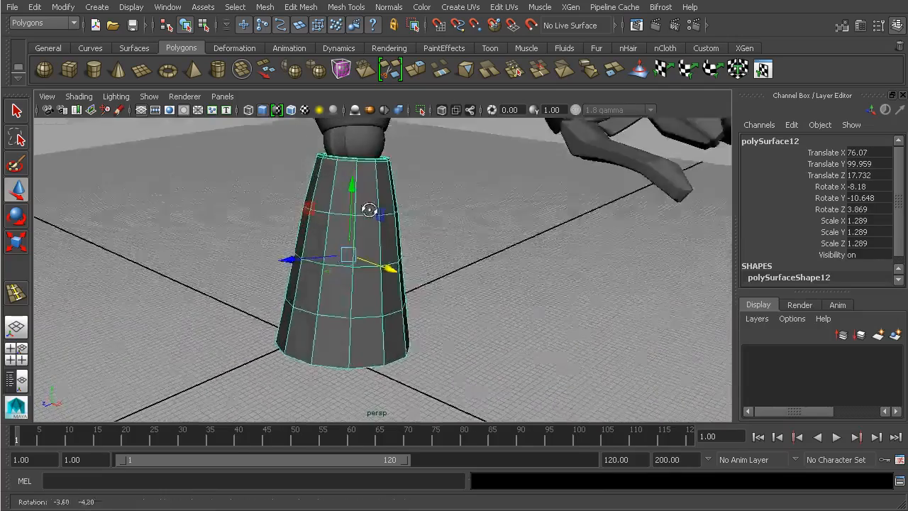
Tilt the shin to about -4.339 in X and shift it to about Z 11.771, following the side reference image
key(space)
key(space)
alt+middle_drag(515, 331, 546, 189)
alt+right_drag(545, 189, 470, 184)
alt+middle_drag(422, 198, 492, 248)
key(e)
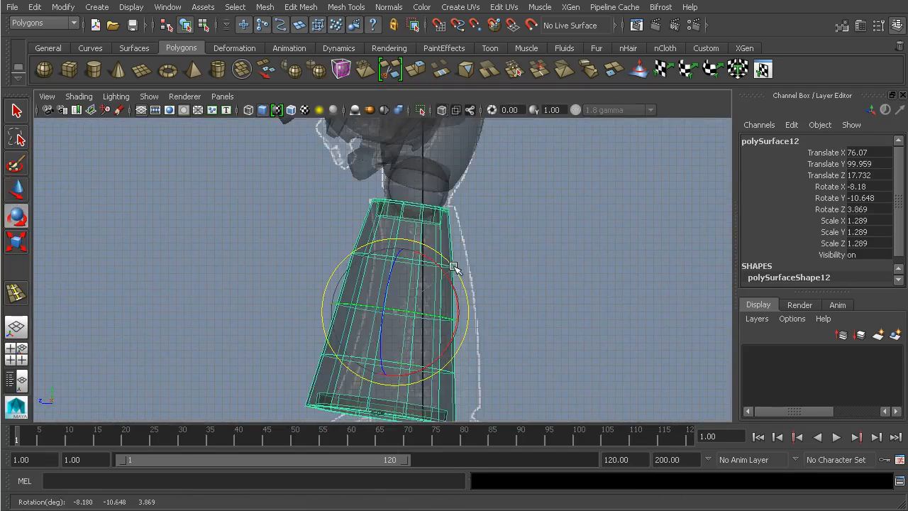
drag(454, 267, 450, 264)
key(w)
drag(342, 310, 347, 311)
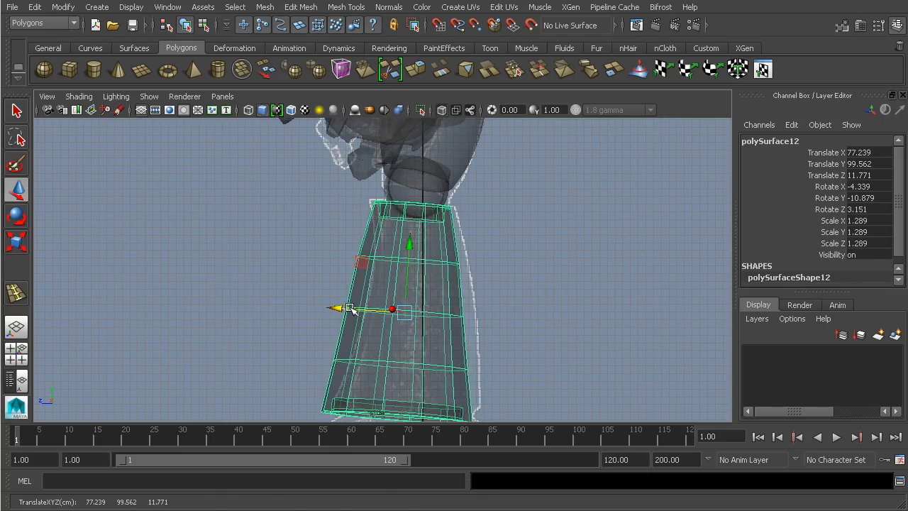
Turn the shin piece about its long axis to a Y rotation of about 5.454 and shift it to about X 74.238
alt+middle_drag(498, 268, 497, 217)
key(space)
key(space)
alt+drag(370, 278, 401, 296)
key(e)
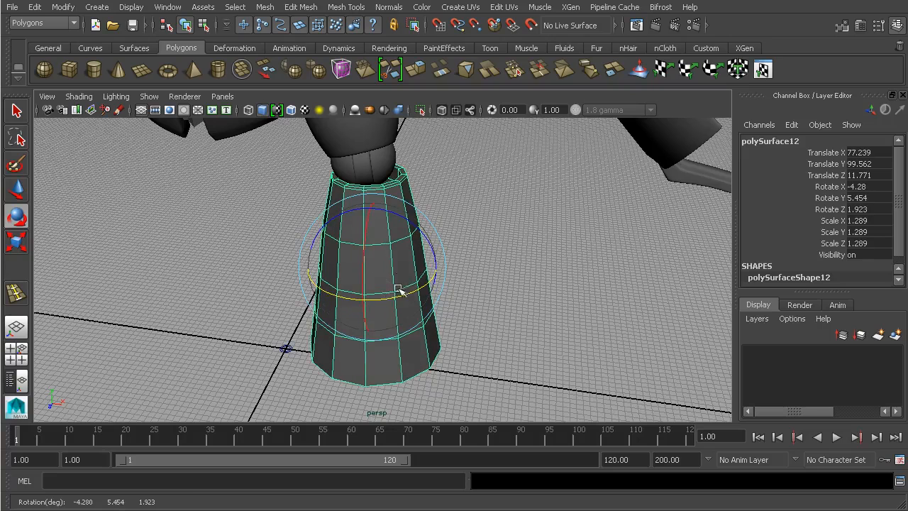
key(w)
drag(434, 269, 433, 272)
key(space)
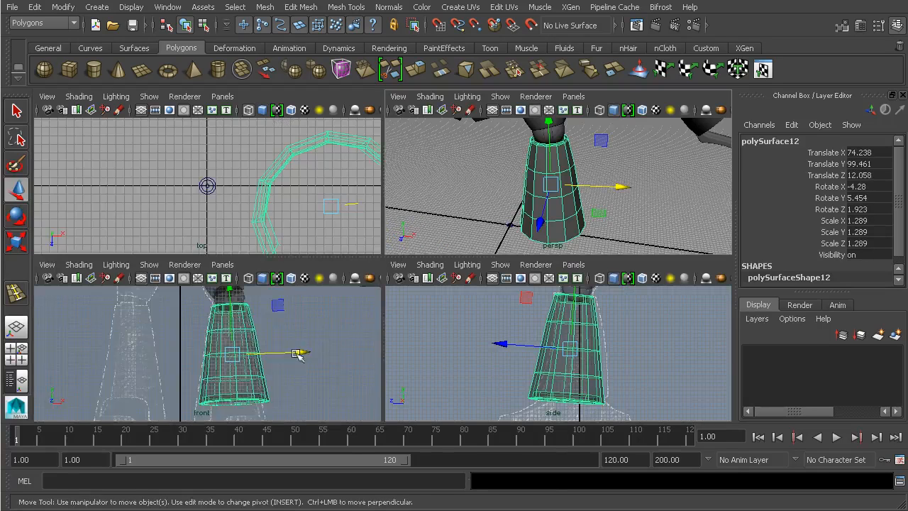
alt+middle_drag(273, 337, 279, 368)
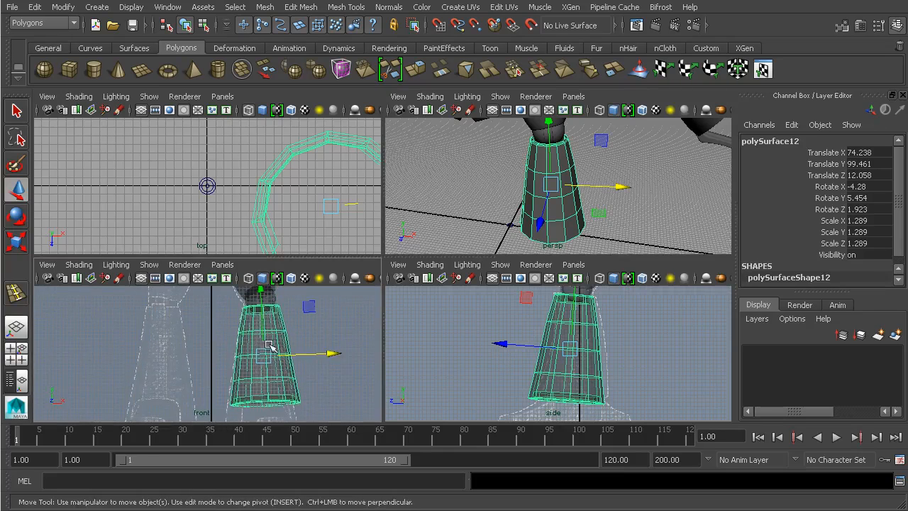
right_drag(558, 170, 559, 191)
click(556, 206)
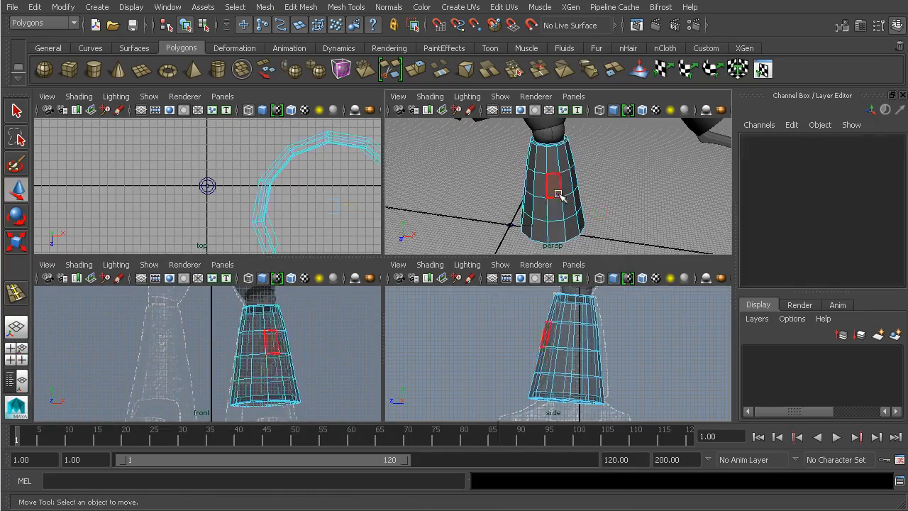
double_click(562, 234)
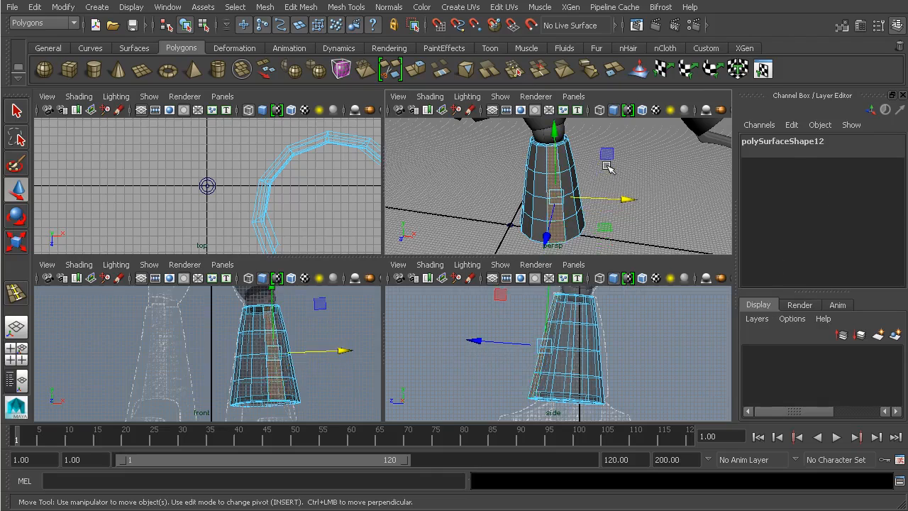
key(space)
alt+drag(482, 211, 478, 200)
alt+right_drag(478, 206, 416, 204)
alt+middle_drag(416, 204, 441, 254)
alt+right_drag(387, 206, 430, 205)
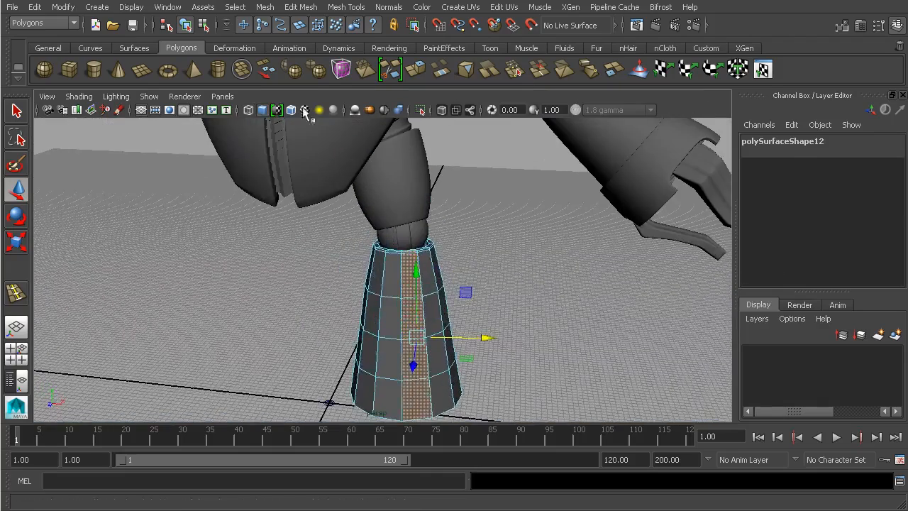
click(185, 25)
Turn the shin piece about its long axis to a Y rotation of about -2.242
alt+drag(359, 200, 425, 257)
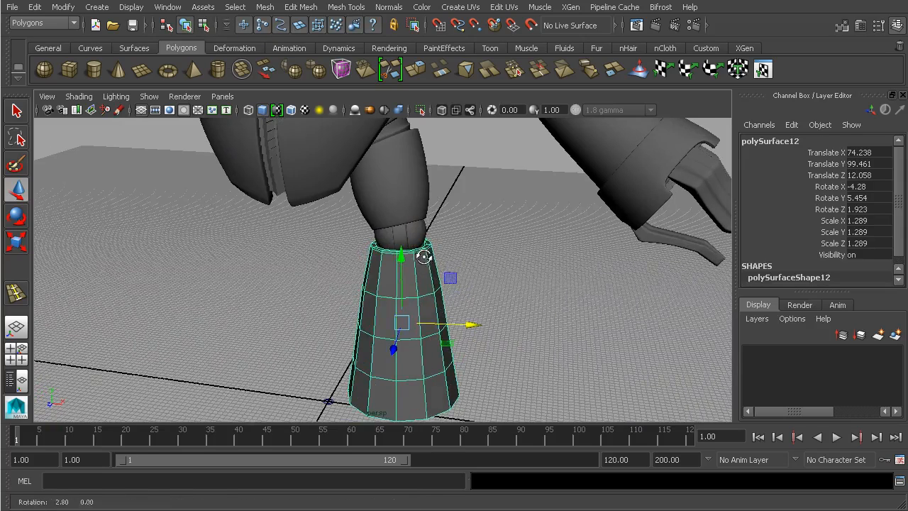
key(e)
drag(448, 346, 441, 344)
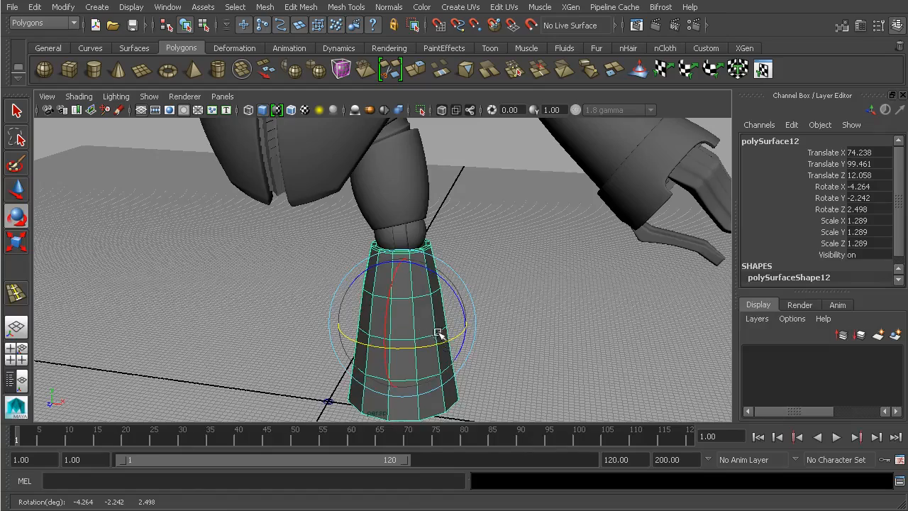
key(w)
In the side view, raise the shin's top rim vertices slightly and shift the row below to about Z 2.6 along the reference
alt+right_drag(425, 280, 553, 236)
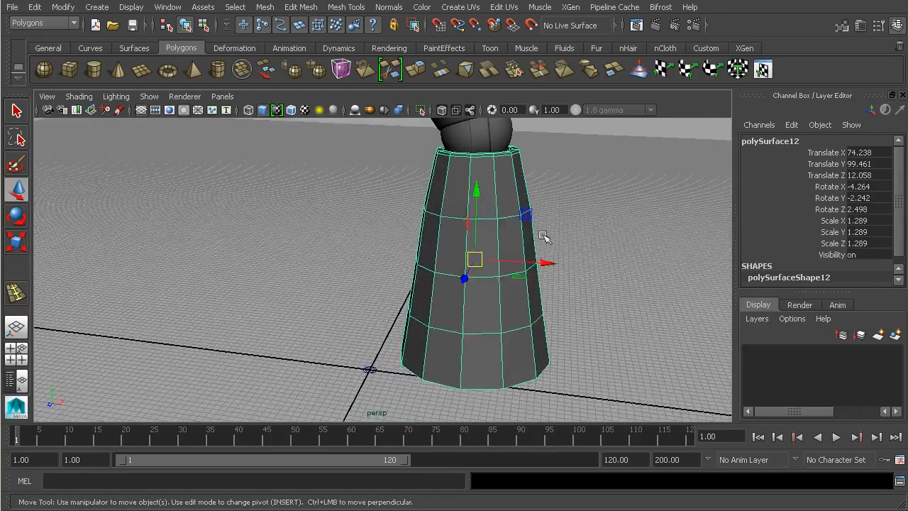
key(space)
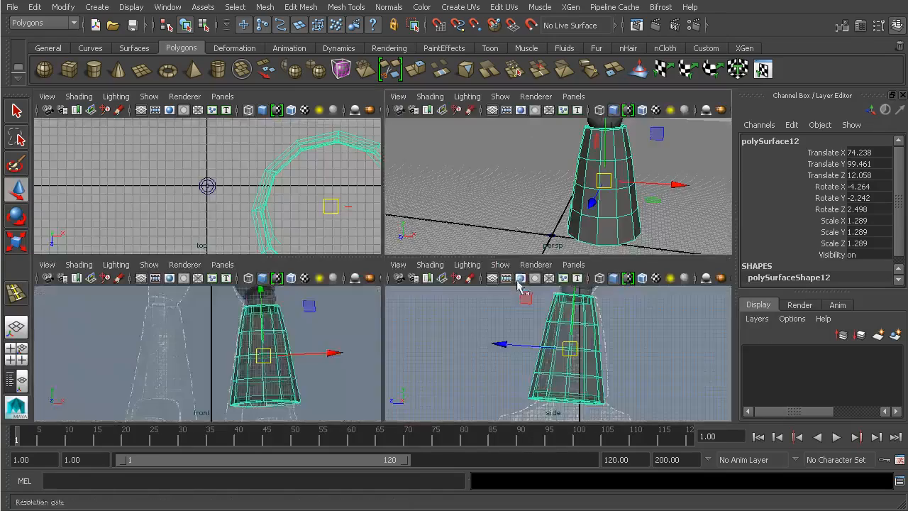
key(space)
right_drag(444, 218, 333, 183)
drag(332, 182, 497, 233)
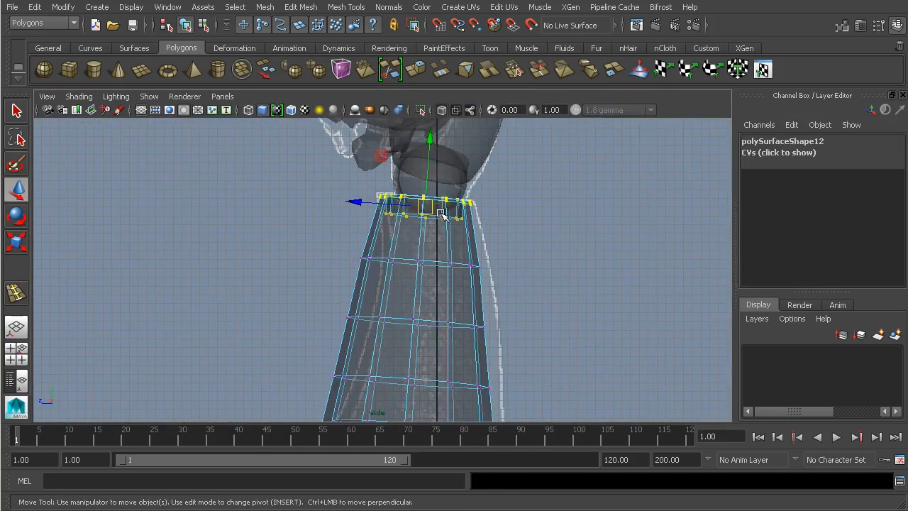
drag(428, 187, 427, 182)
drag(526, 248, 365, 258)
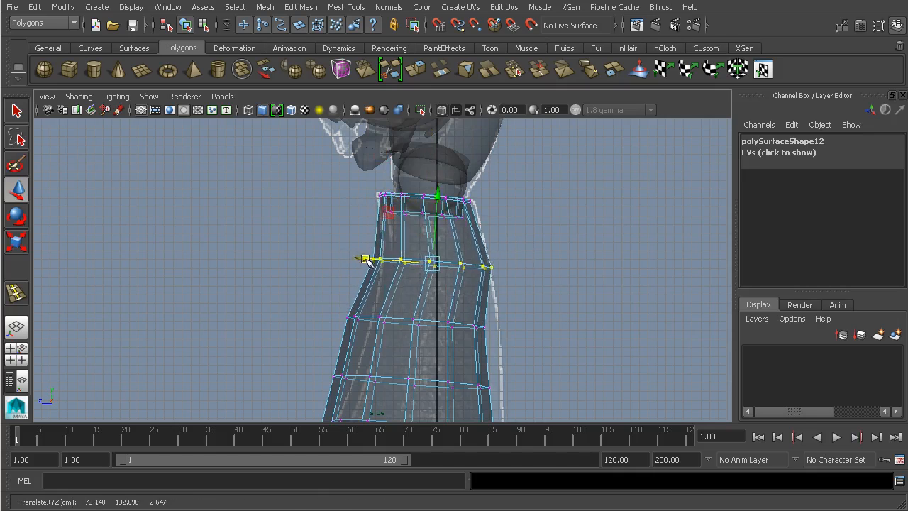
Shift the shin's lower vertex rows in the side view to follow the reference outline, with the bottom rows at about Z 14.3
alt+middle_drag(503, 293, 485, 250)
drag(268, 306, 269, 305)
drag(330, 275, 358, 275)
drag(496, 312, 345, 335)
drag(506, 381, 334, 388)
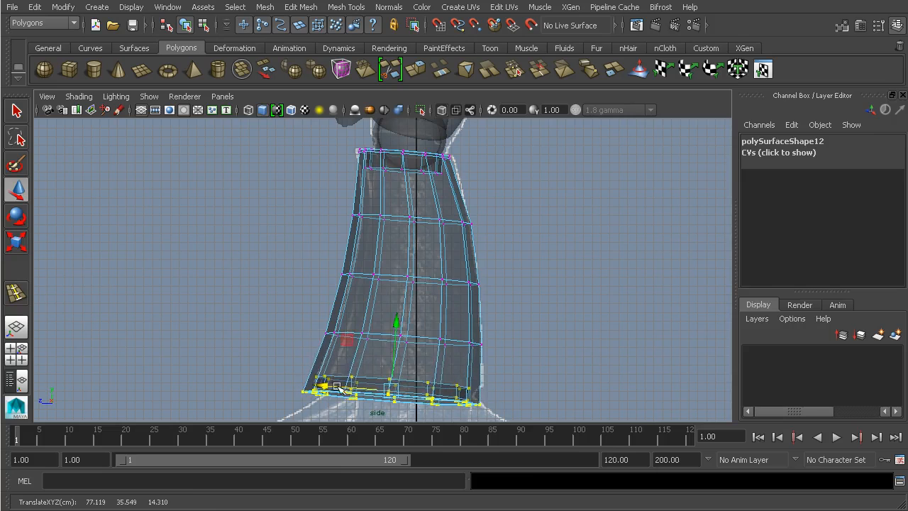
drag(395, 328, 400, 325)
Shift the shin's upper and middle vertex rows sideways in the front view to fit the reference outline
key(space)
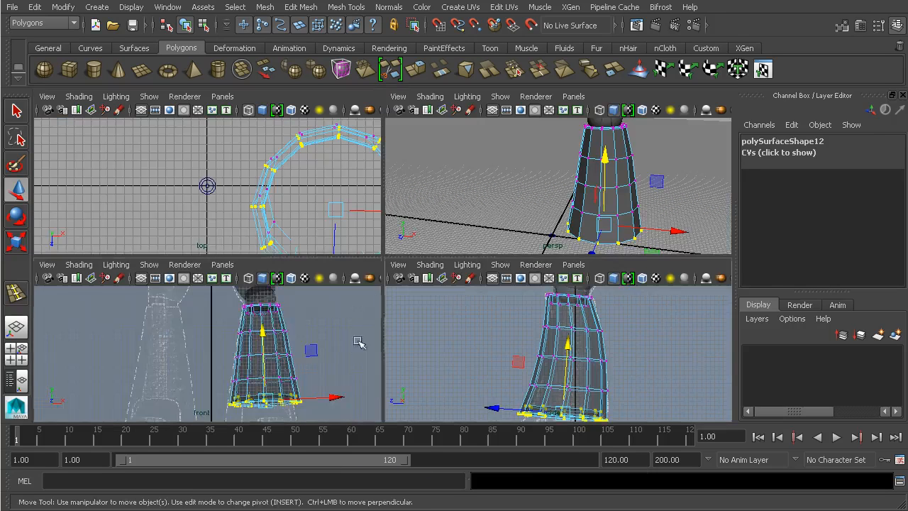
scroll(335, 322, up, 5)
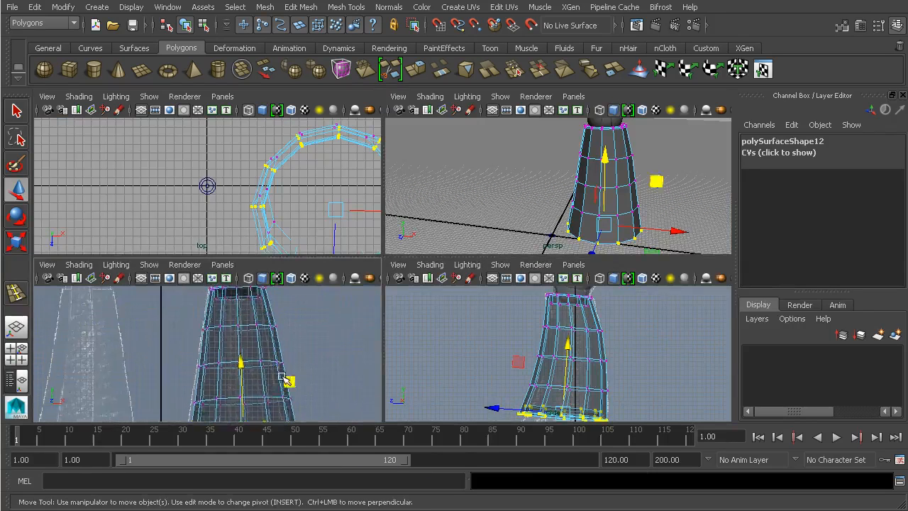
key(space)
alt+middle_drag(406, 306, 390, 362)
drag(495, 276, 491, 274)
alt+middle_drag(531, 315, 528, 267)
drag(528, 267, 304, 338)
click(492, 302)
key(z)
drag(501, 296, 494, 296)
Align the shin's bottom vertex rows with the front reference at about X 73.4 and adjust the middle row sideways
alt+middle_drag(538, 326, 532, 257)
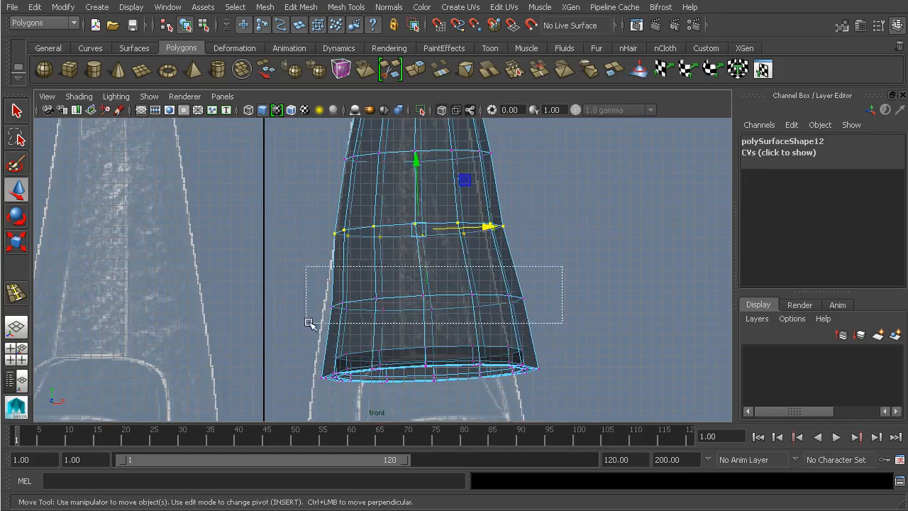
drag(472, 306, 491, 302)
drag(565, 332, 325, 405)
drag(494, 362, 490, 365)
drag(545, 277, 321, 384)
drag(486, 336, 488, 341)
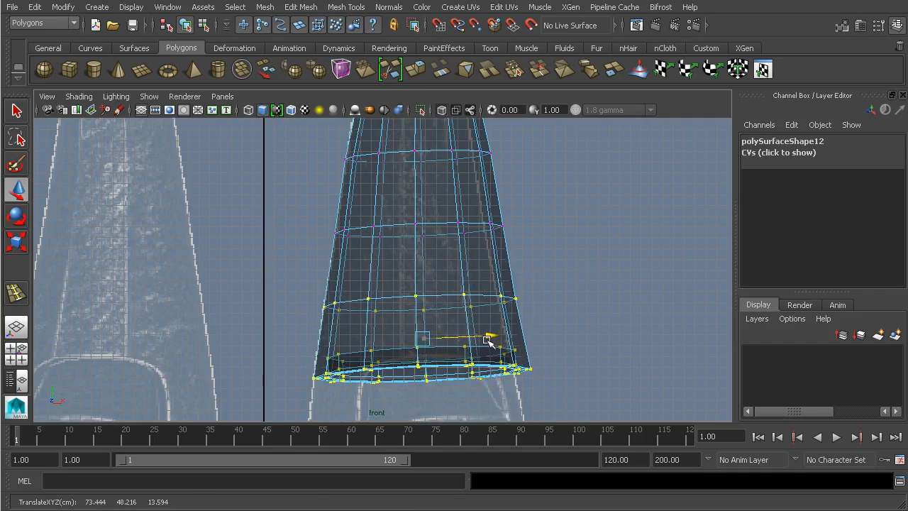
alt+middle_drag(492, 312, 495, 369)
drag(489, 283, 490, 283)
Switch the shin to face selection in the perspective view and clear the current face selection
key(space)
key(space)
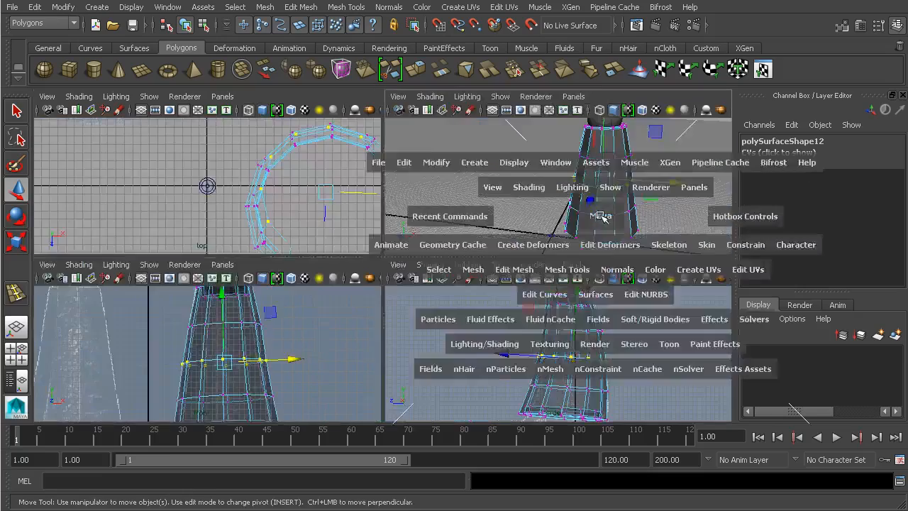
alt+drag(589, 244, 518, 203)
alt+right_drag(518, 203, 613, 242)
alt+drag(614, 241, 571, 291)
alt+middle_drag(571, 291, 495, 263)
alt+right_drag(494, 263, 598, 271)
right_drag(475, 285, 471, 301)
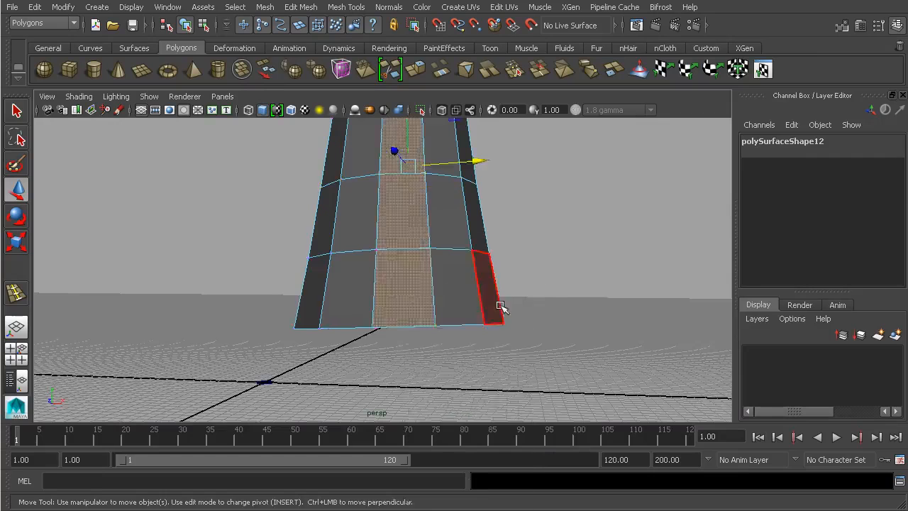
alt+drag(470, 302, 502, 283)
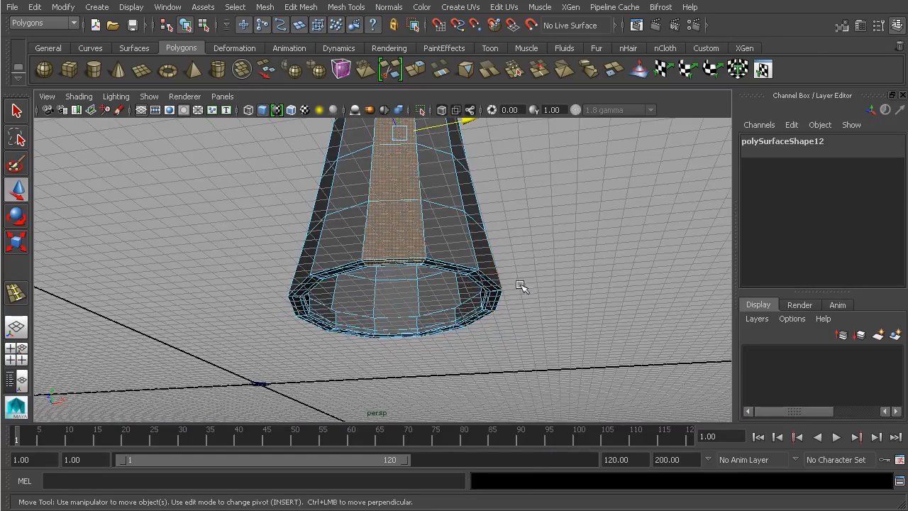
click(523, 278)
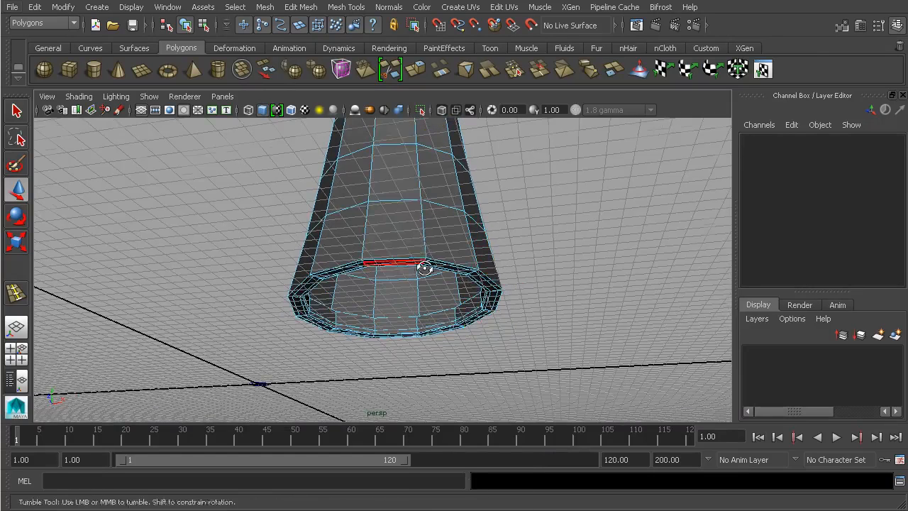
Select the rim faces all the way around the shin's bottom opening
alt+drag(421, 262, 436, 272)
alt+right_drag(436, 272, 480, 285)
alt+middle_drag(480, 286, 501, 278)
alt+drag(501, 278, 367, 232)
click(344, 224)
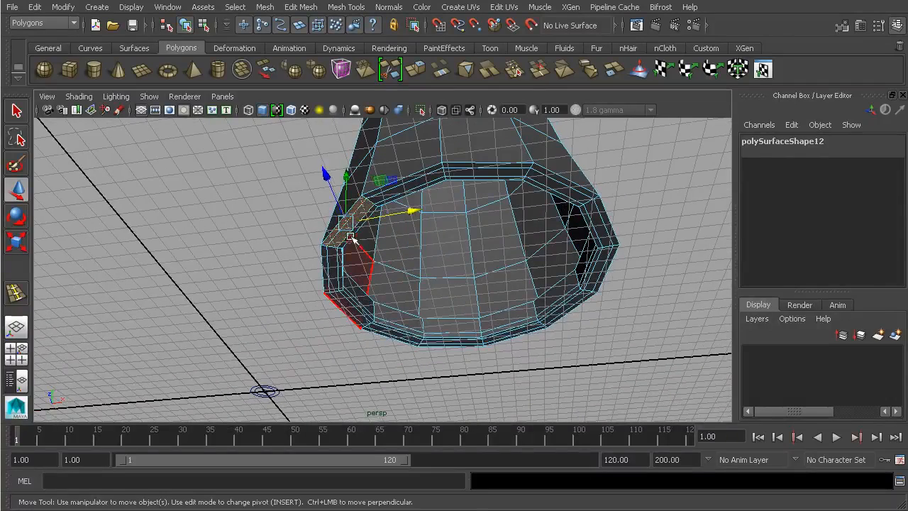
alt+drag(372, 253, 390, 331)
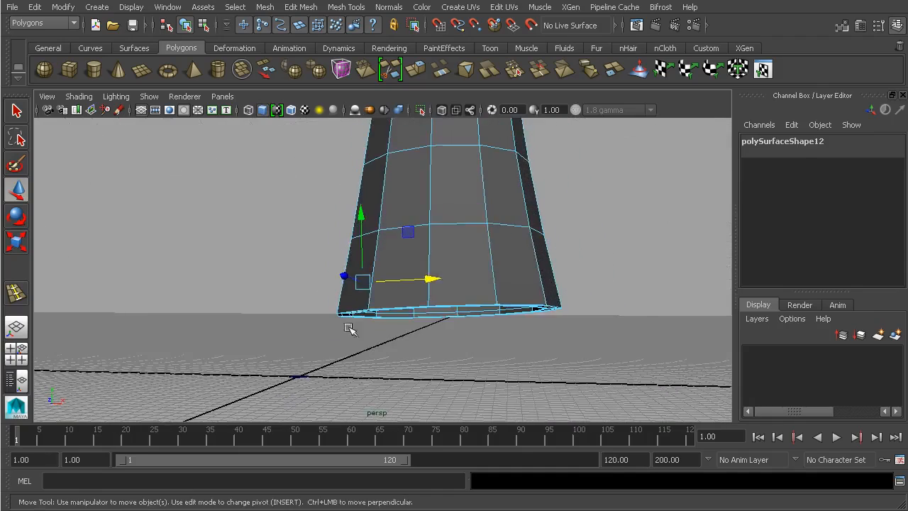
drag(728, 377, 728, 378)
alt+drag(634, 299, 664, 297)
alt+drag(516, 290, 511, 331)
alt+right_drag(511, 330, 658, 315)
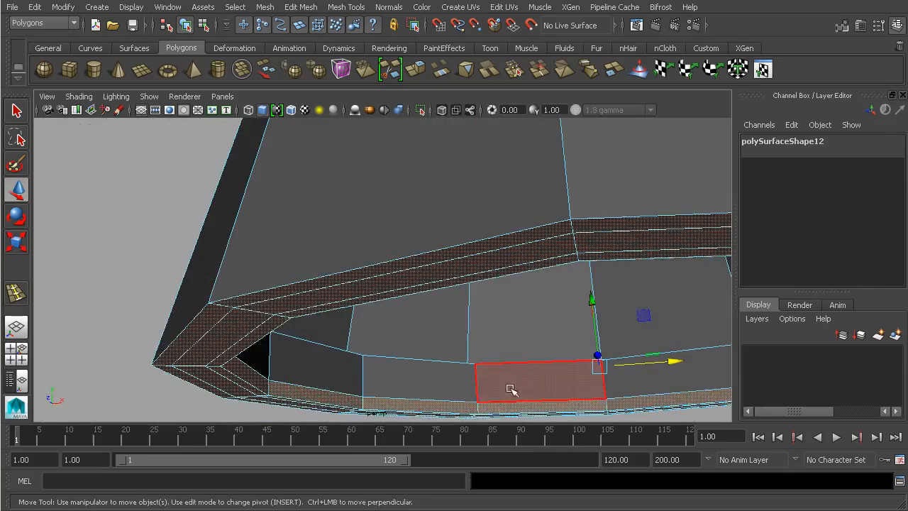
Deselect the front and back rim faces so only the two opposite side groups stay selected
alt+right_drag(462, 403, 537, 348)
alt+drag(537, 348, 537, 316)
alt+middle_drag(537, 317, 383, 319)
alt+right_drag(539, 318, 419, 298)
alt+drag(418, 277, 405, 306)
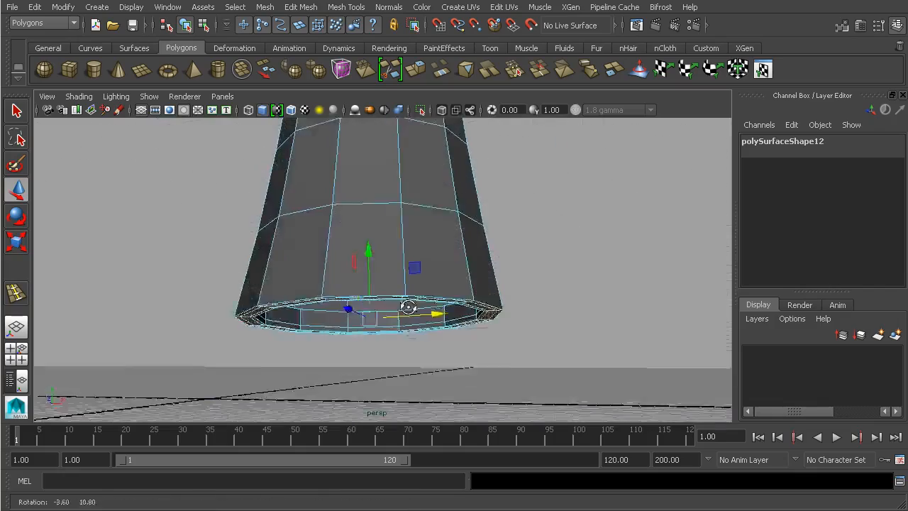
alt+right_drag(405, 306, 256, 276)
alt+middle_drag(331, 267, 336, 279)
alt+right_drag(339, 282, 426, 287)
alt+drag(425, 287, 428, 251)
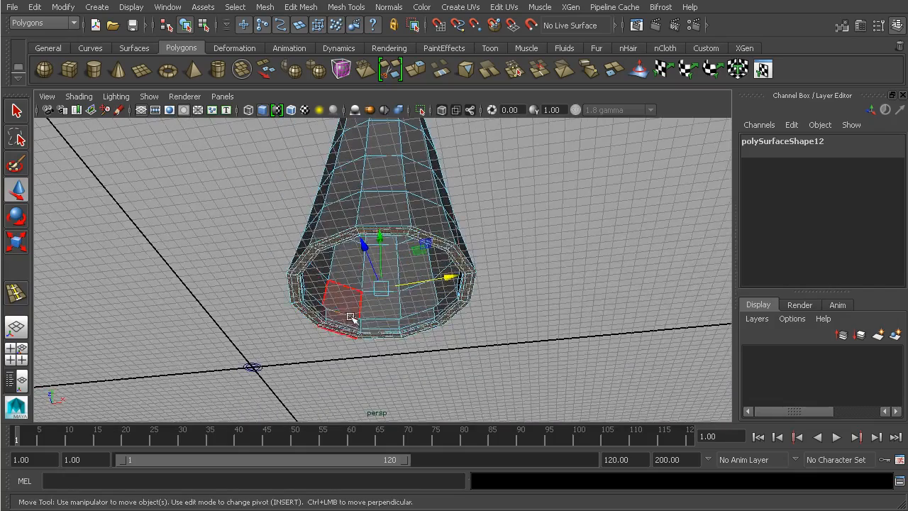
alt+drag(420, 345, 349, 204)
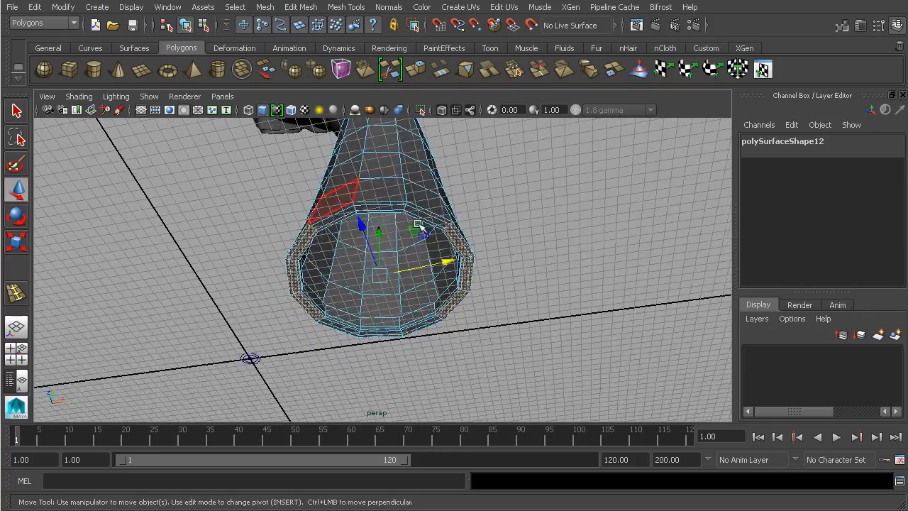
alt+drag(425, 237, 413, 348)
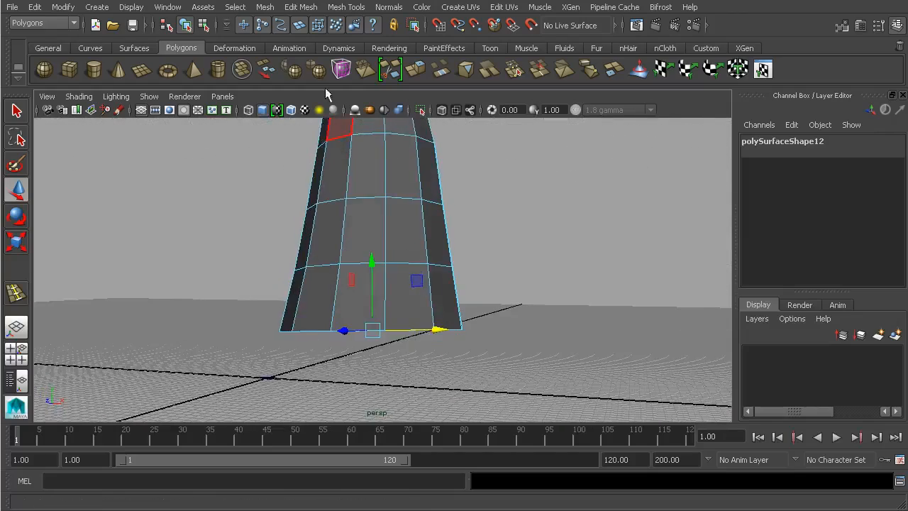
Extrude the two side groups of rim faces downward to form ankle flaps on both sides of the shin
click(311, 9)
click(350, 365)
alt+drag(481, 323, 472, 327)
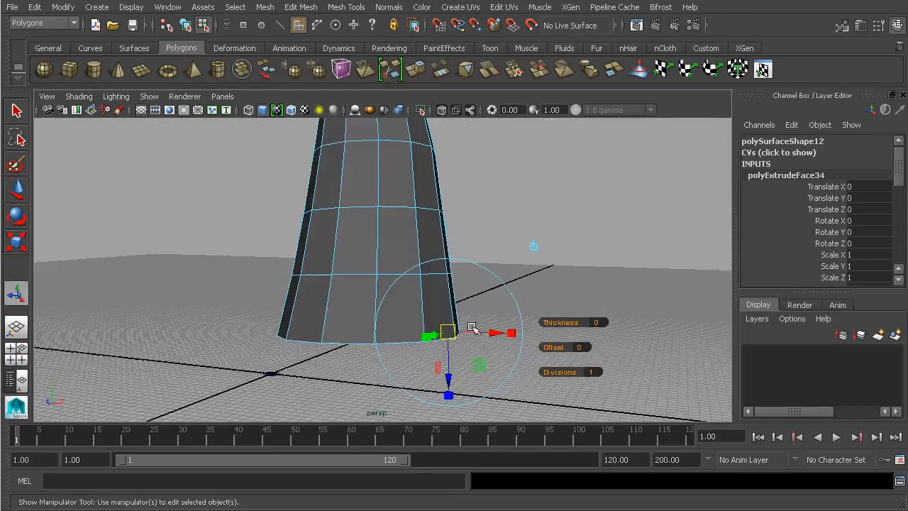
drag(456, 375, 524, 336)
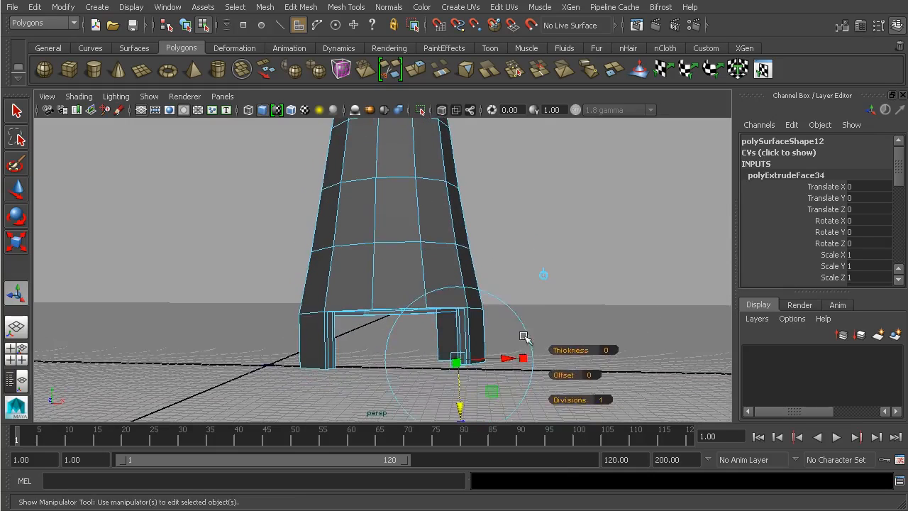
Switch the extrusion manipulator to world axes and scale the extruded end faces uniformly to 1.15
click(545, 273)
click(390, 247)
drag(392, 315, 298, 300)
Tilt the ankle flap end faces in the side view and raise them to about Y 7.6
key(space)
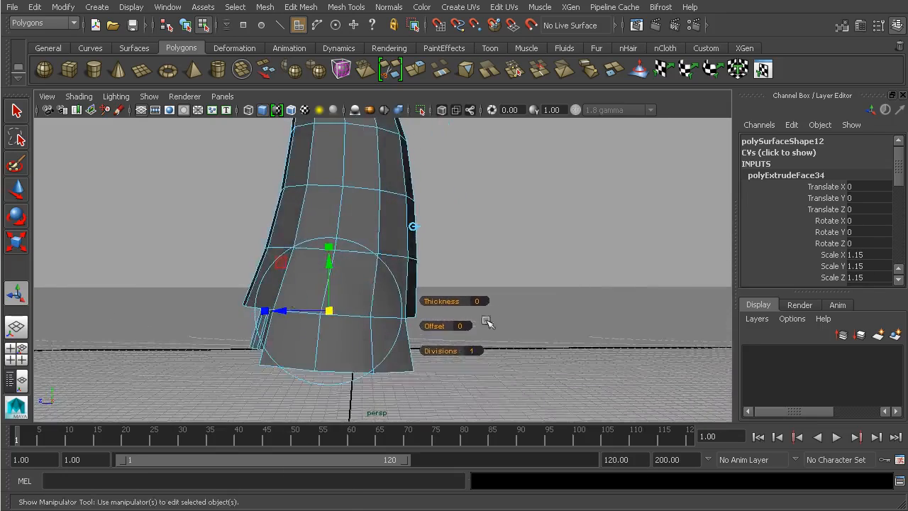
scroll(586, 306, up, 3)
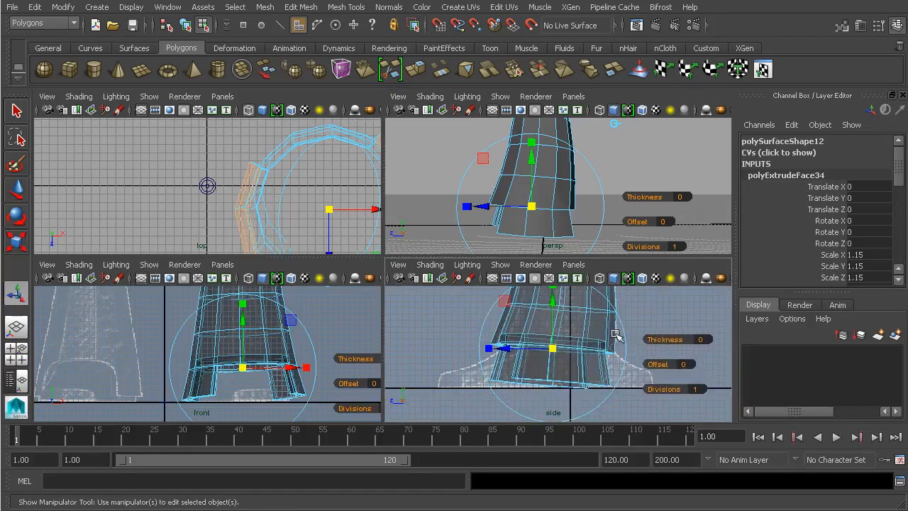
key(e)
drag(612, 344, 601, 345)
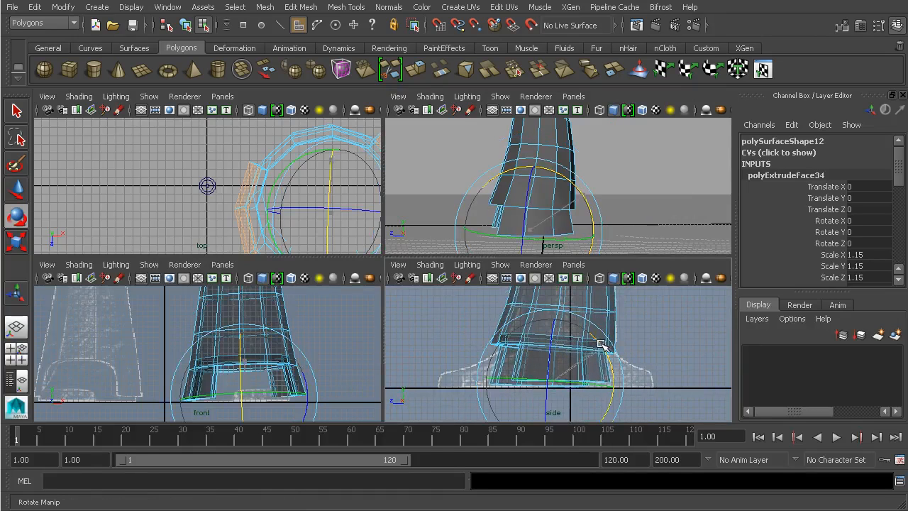
key(w)
click(552, 325)
click(550, 326)
key(ctrl+z)
drag(553, 320, 555, 315)
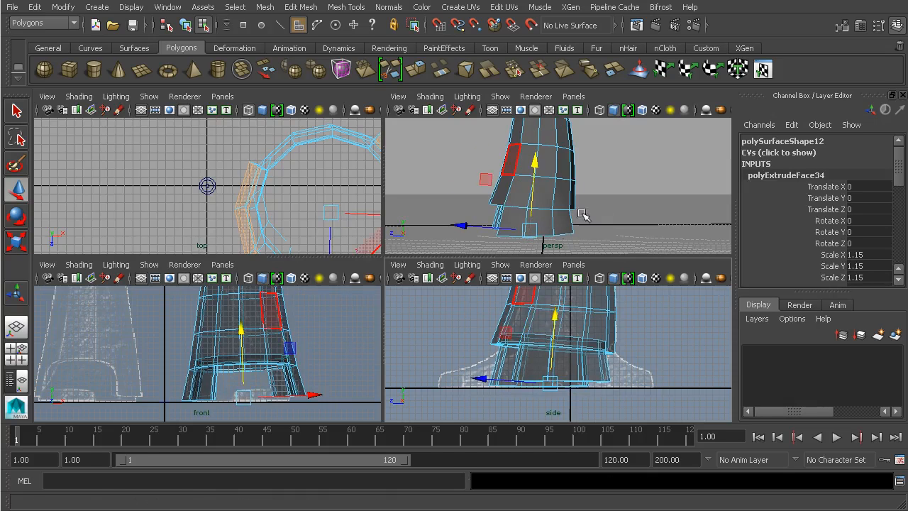
click(241, 327)
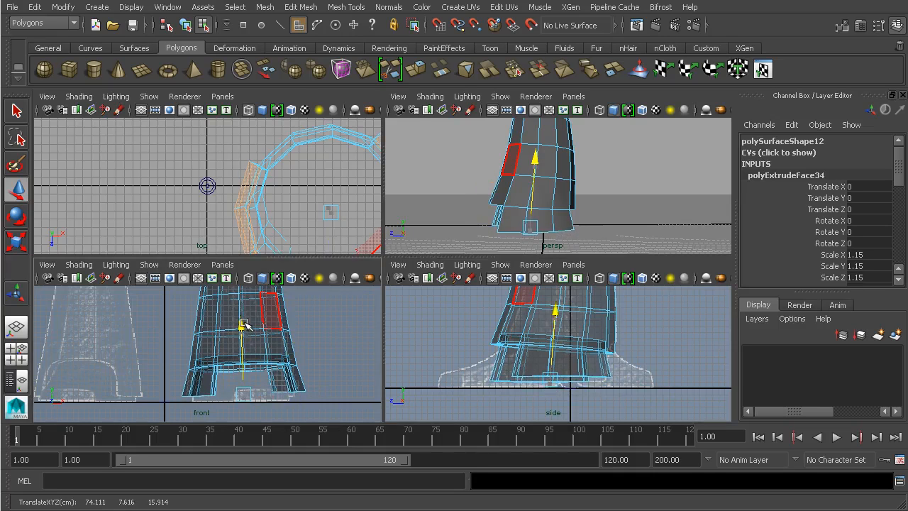
drag(242, 325, 401, 295)
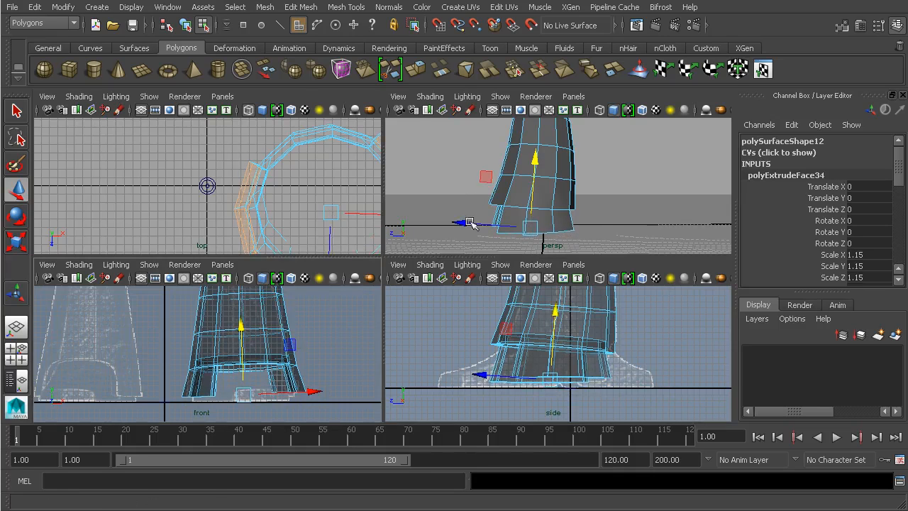
Tilt the flap end faces further about X and shift them along Z to fit the side reference
key(e)
drag(619, 367, 604, 344)
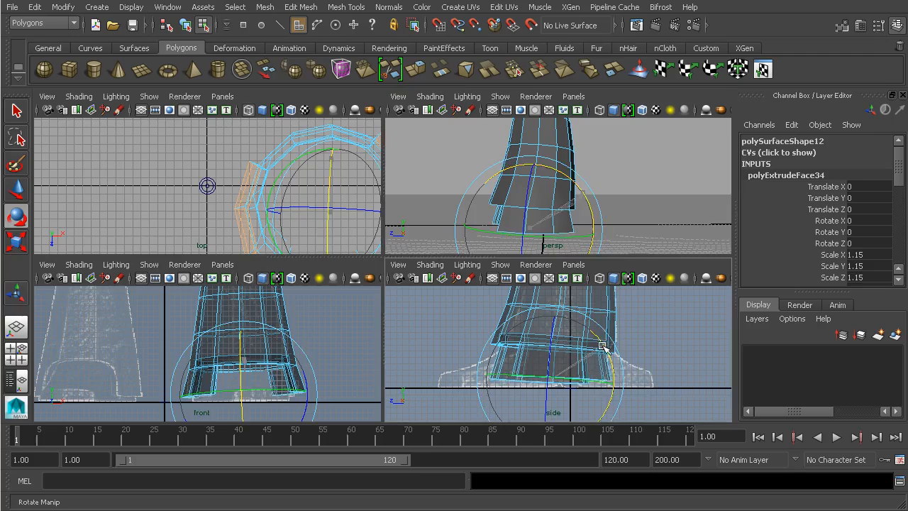
key(w)
drag(507, 376, 502, 378)
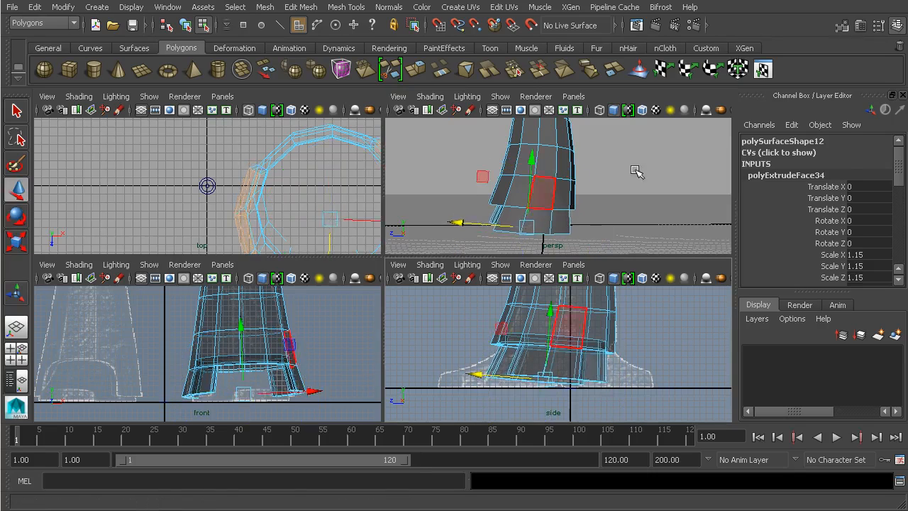
Select a vertical strip of faces along the front of the shin, above the gap between the ankle flaps
key(space)
alt+drag(497, 206, 573, 223)
alt+middle_drag(573, 222, 608, 283)
alt+right_drag(608, 283, 525, 239)
alt+drag(525, 238, 489, 172)
click(423, 236)
shift+double_click(424, 293)
click(301, 8)
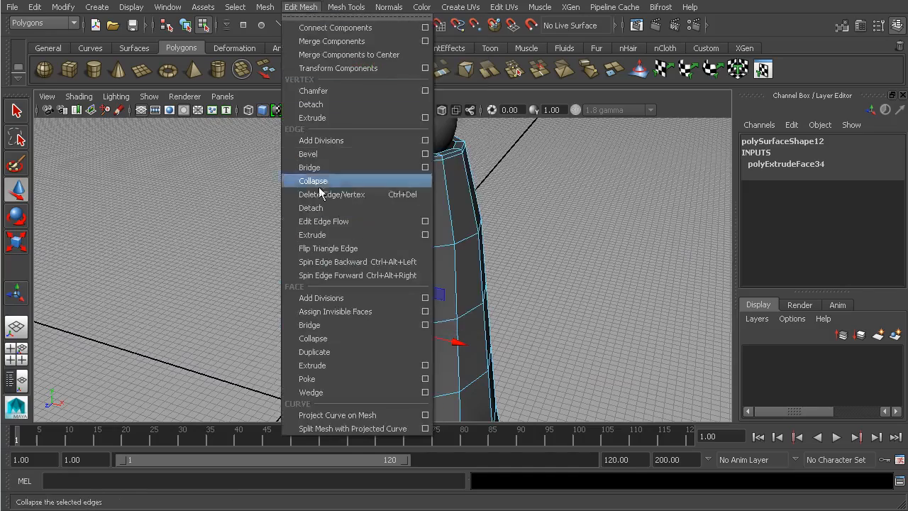
click(312, 234)
alt+drag(436, 195, 408, 261)
drag(328, 392, 316, 403)
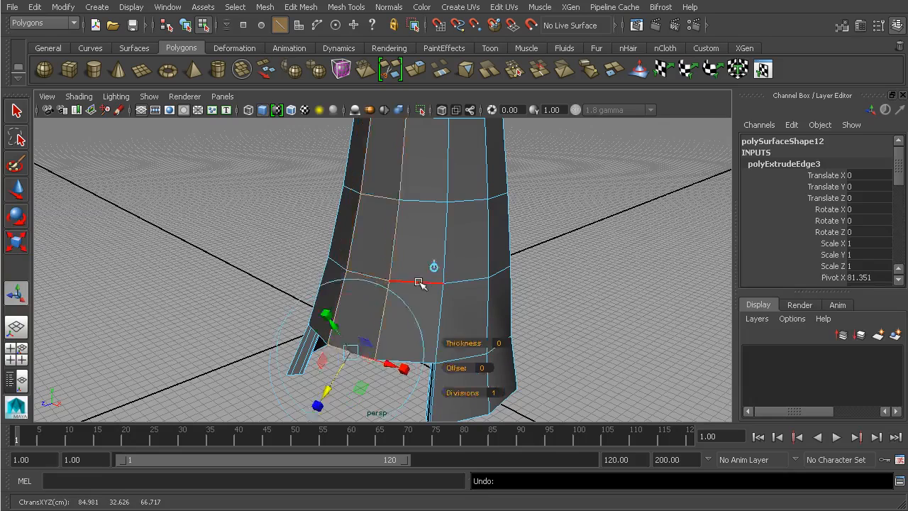
key(ctrl+z)
Extrude the selected front face strip by a small thickness
click(301, 8)
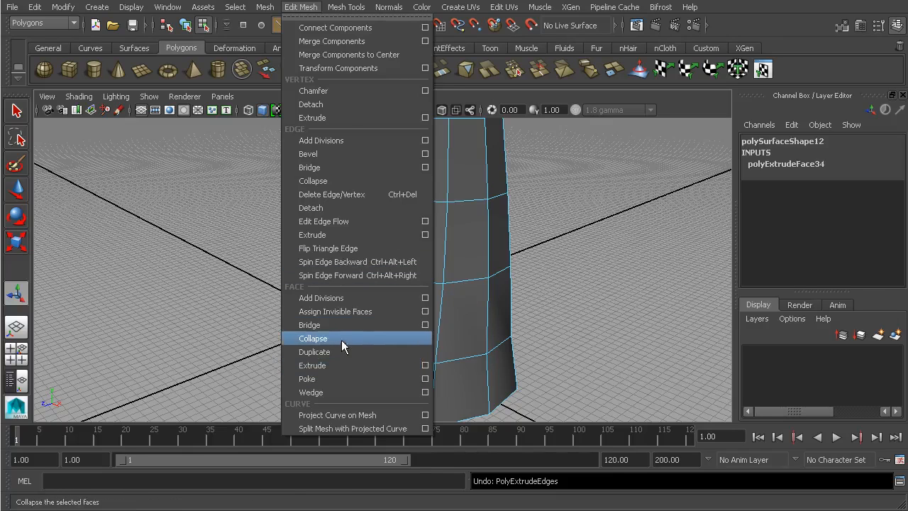
click(340, 364)
alt+drag(341, 365, 423, 273)
drag(318, 307, 333, 317)
alt+right_drag(369, 306, 390, 303)
drag(309, 267, 316, 272)
alt+drag(333, 293, 316, 288)
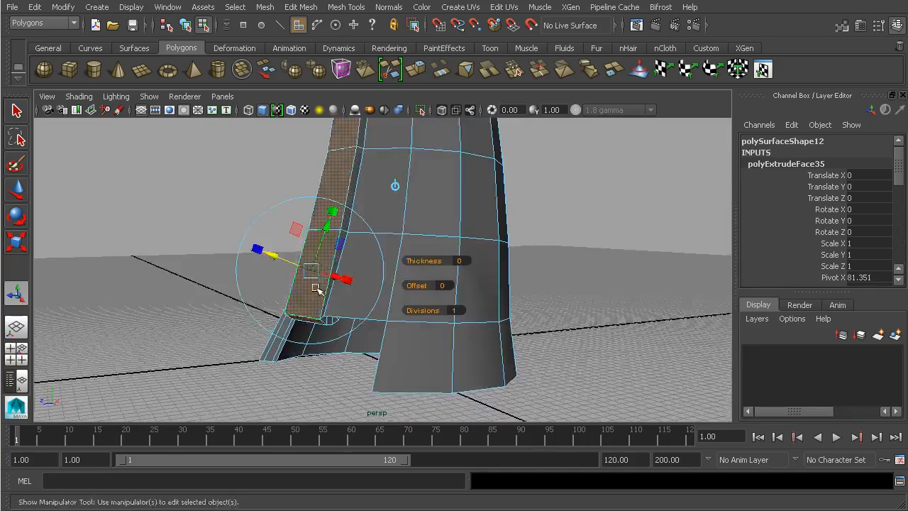
Select the vertices at the bottom end of the raised front strip and pull them forward, away from the shin
scroll(315, 288, up, 2)
right_drag(281, 310, 237, 306)
click(258, 326)
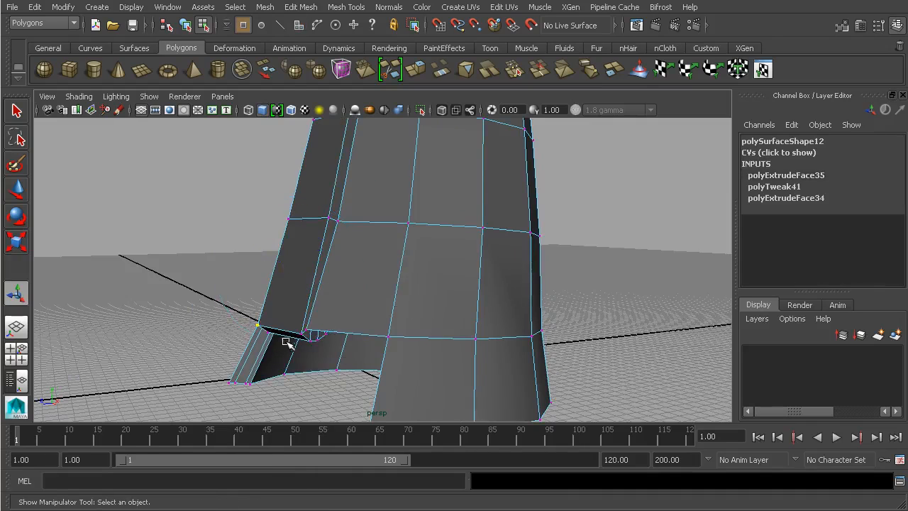
key(w)
alt+drag(347, 337, 385, 365)
alt+middle_drag(375, 359, 399, 221)
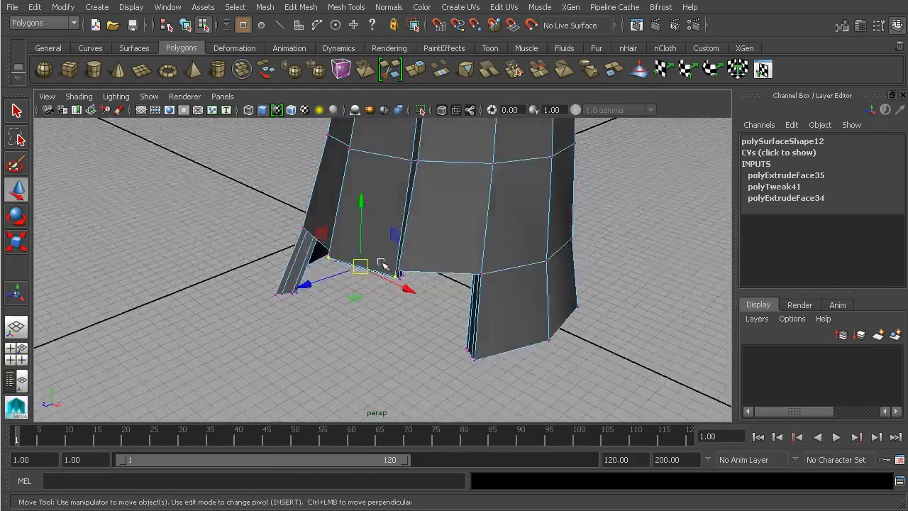
alt+drag(400, 220, 394, 243)
drag(312, 322, 437, 388)
Pull the front strip's vertex pair just below the knee-side rim outward from the shin
alt+drag(485, 248, 402, 161)
alt+drag(463, 206, 369, 236)
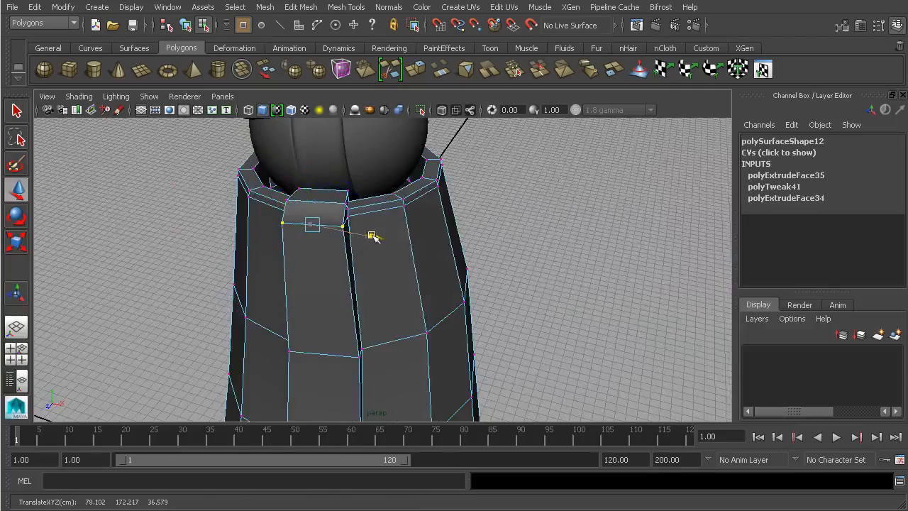
alt+middle_drag(378, 358, 391, 227)
alt+drag(419, 256, 436, 181)
Merge the front strip's side vertices into the adjoining shin vertices along its middle rows with the Merge Vertex Tool
click(352, 7)
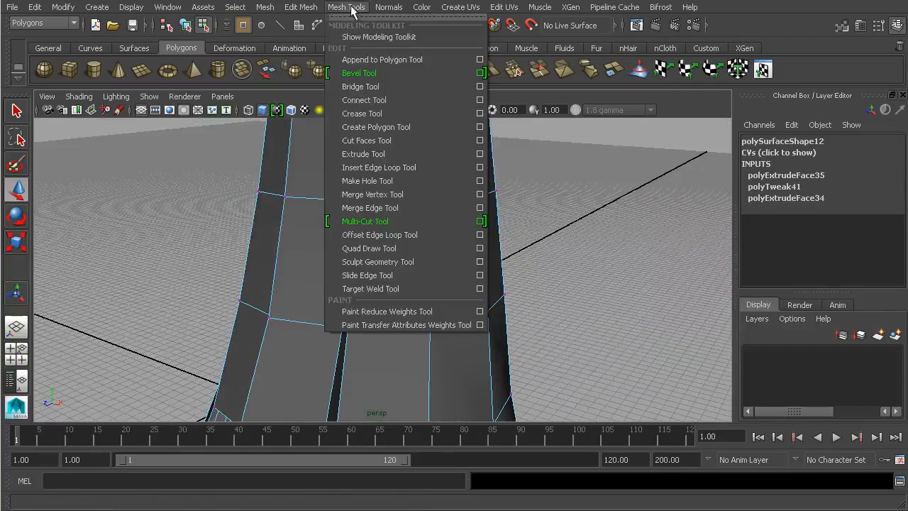
click(410, 192)
scroll(409, 263, down, 3)
alt+middle_drag(409, 262, 430, 310)
alt+drag(417, 296, 383, 291)
alt+right_drag(383, 291, 469, 310)
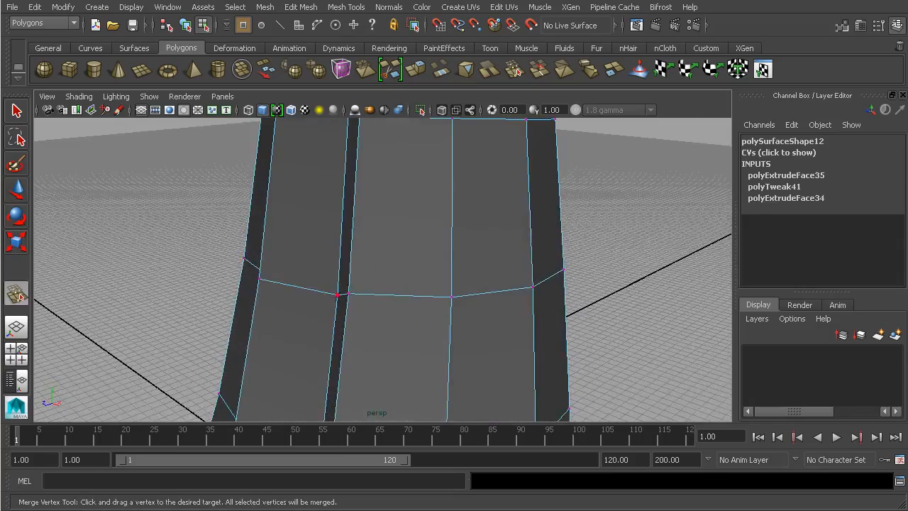
drag(340, 294, 348, 293)
alt+drag(423, 285, 467, 247)
alt+drag(467, 248, 312, 253)
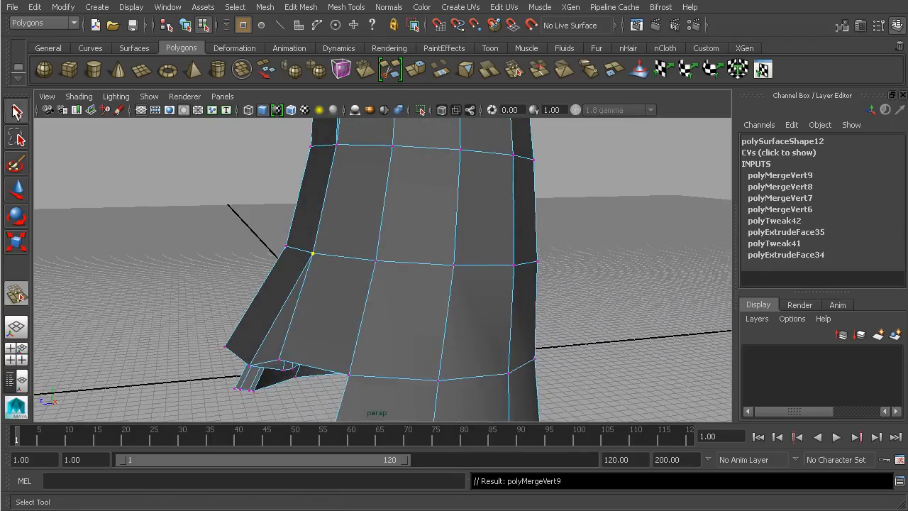
Preview the shin smoothed, check its form around the sides, and switch it back to the unsmoothed display
click(184, 24)
scroll(362, 202, down, 3)
key(3)
click(543, 234)
alt+drag(544, 233, 612, 238)
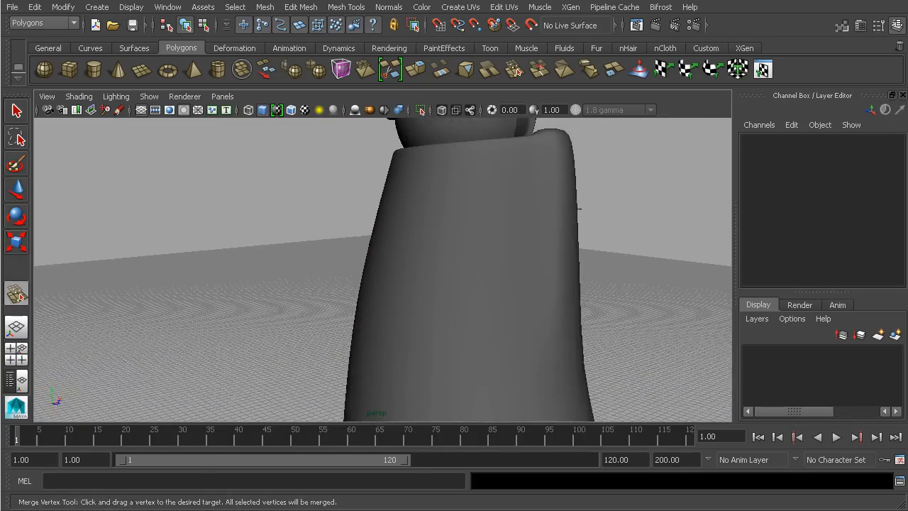
click(16, 111)
click(441, 246)
alt+drag(529, 213, 512, 245)
key(1)
alt+drag(510, 210, 507, 205)
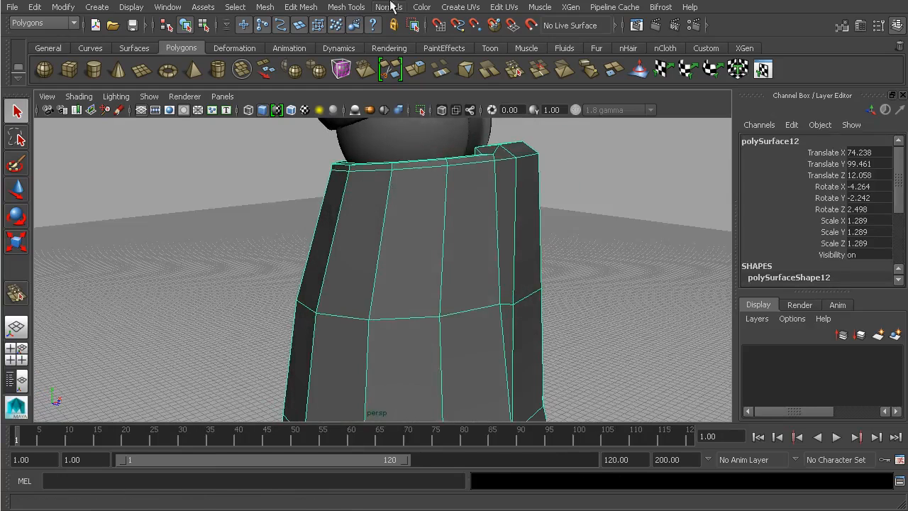
Insert a horizontal edge loop around the shin just below its upper rim
click(346, 7)
click(364, 166)
drag(517, 172, 544, 172)
Try to insert an edge loop across the lower end of the raised front strip
alt+middle_drag(538, 287, 523, 152)
alt+right_drag(593, 269, 543, 277)
alt+middle_drag(540, 279, 447, 135)
alt+right_drag(458, 202, 518, 207)
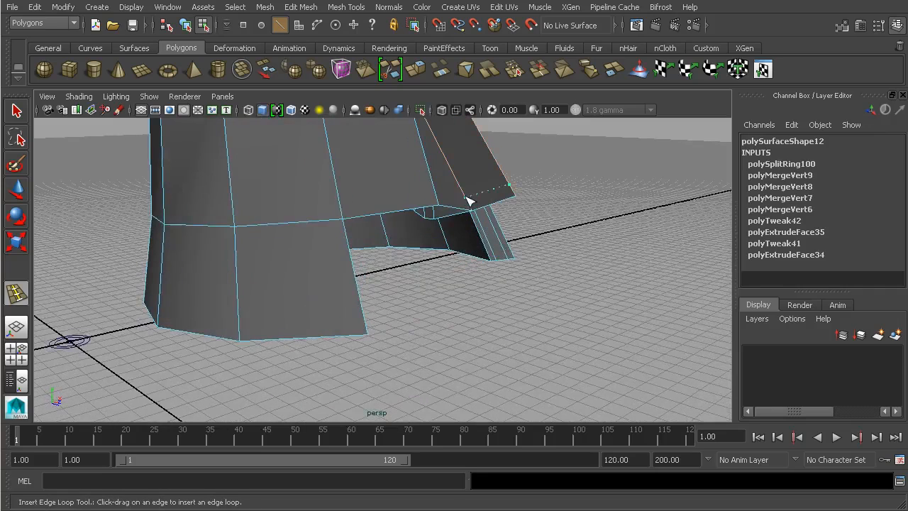
drag(468, 201, 470, 200)
alt+middle_drag(530, 176, 537, 213)
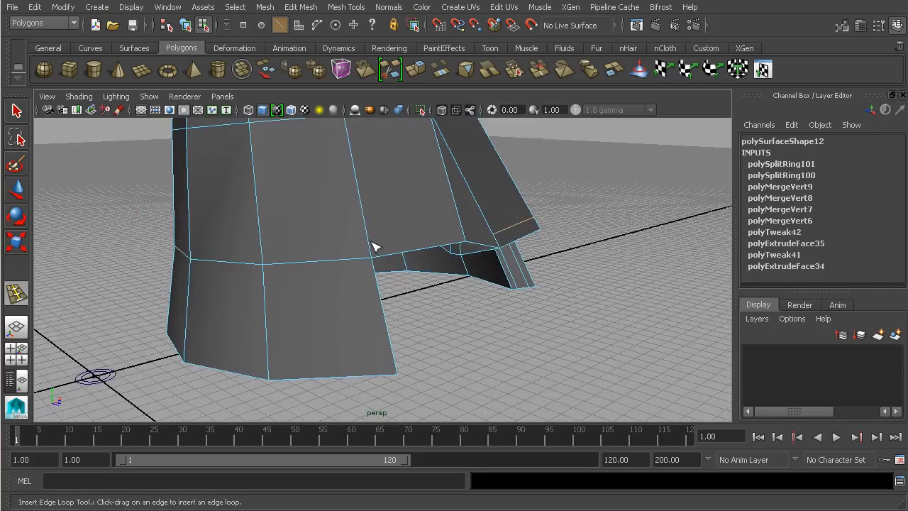
Undo the loop on the strip's lower end and insert an edge loop around the shin just above the ankle flaps
drag(371, 244, 372, 254)
key(ctrl+z)
key(ctrl+z)
alt+drag(506, 203, 394, 257)
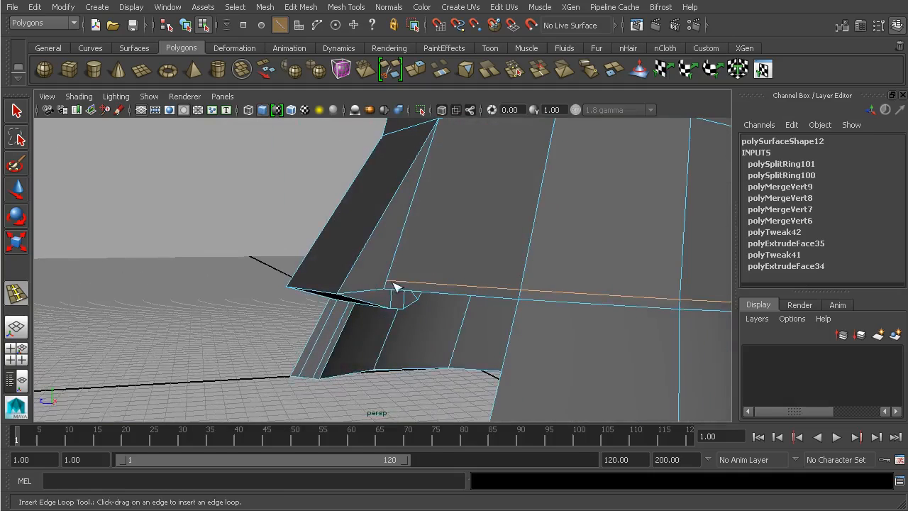
Cut new edges with the Multi-Cut tool across the front strip's lower end, joining the loop above the ankle flaps on both sides
click(15, 112)
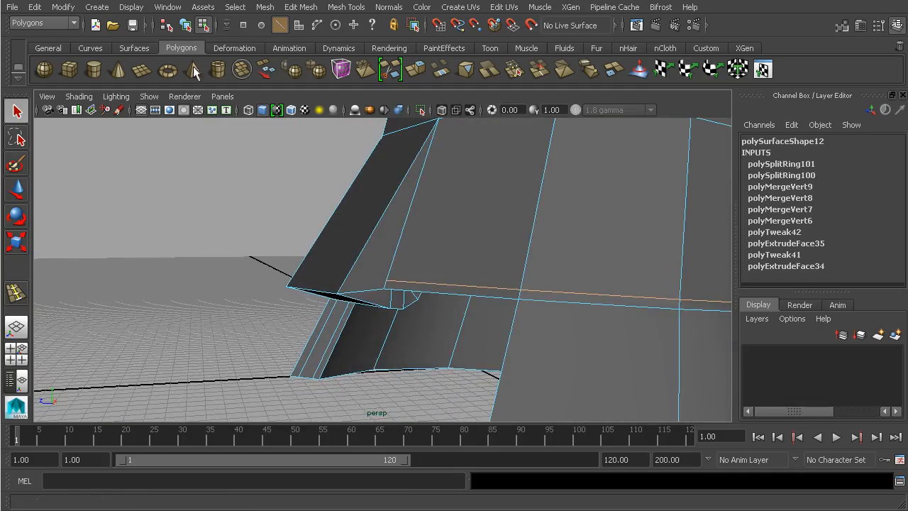
click(185, 25)
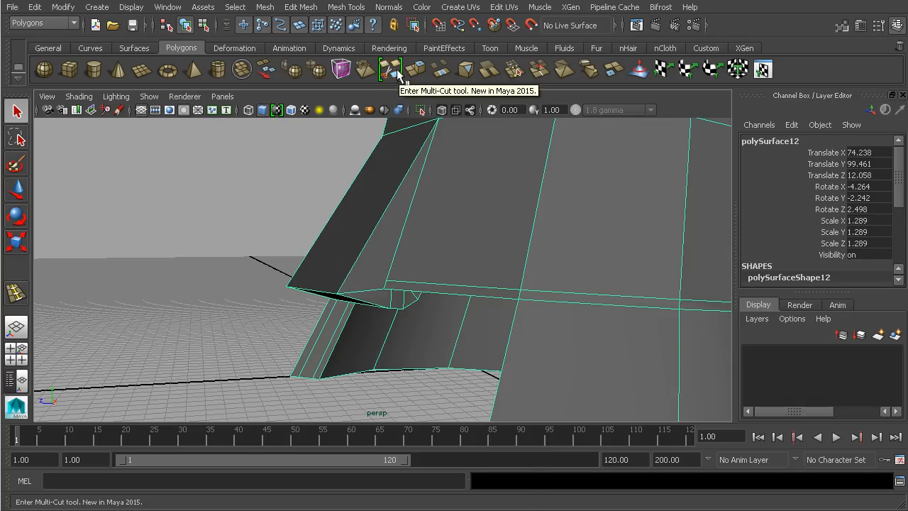
ctrl+right_click(452, 195)
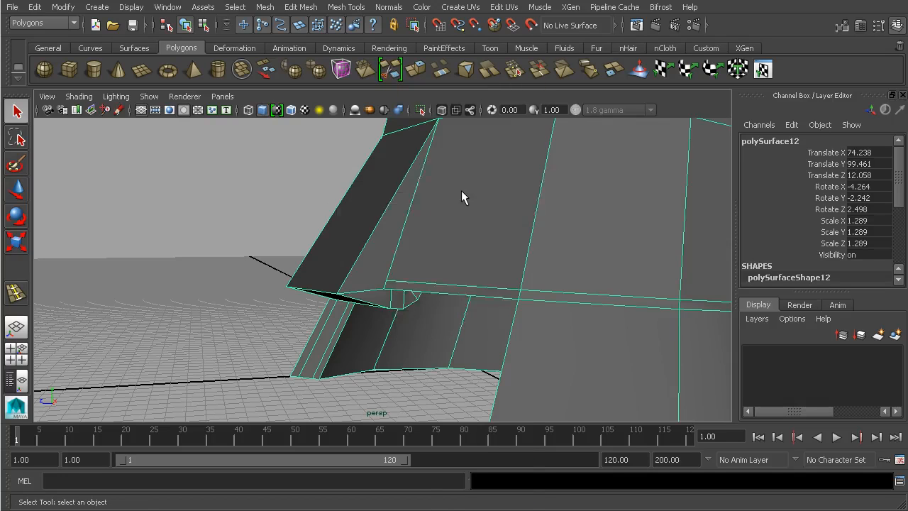
shift+right_click(461, 197)
shift+right_drag(461, 196, 389, 195)
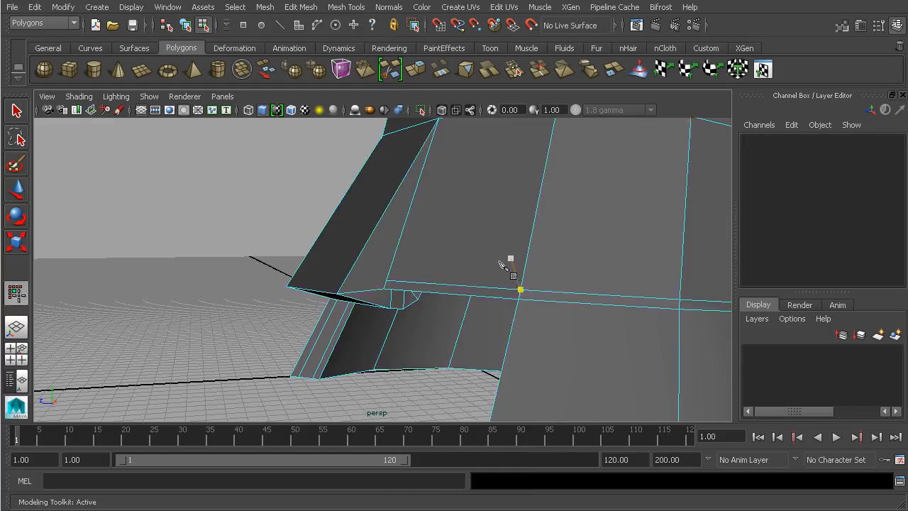
alt+drag(599, 217, 422, 277)
alt+right_drag(421, 277, 330, 291)
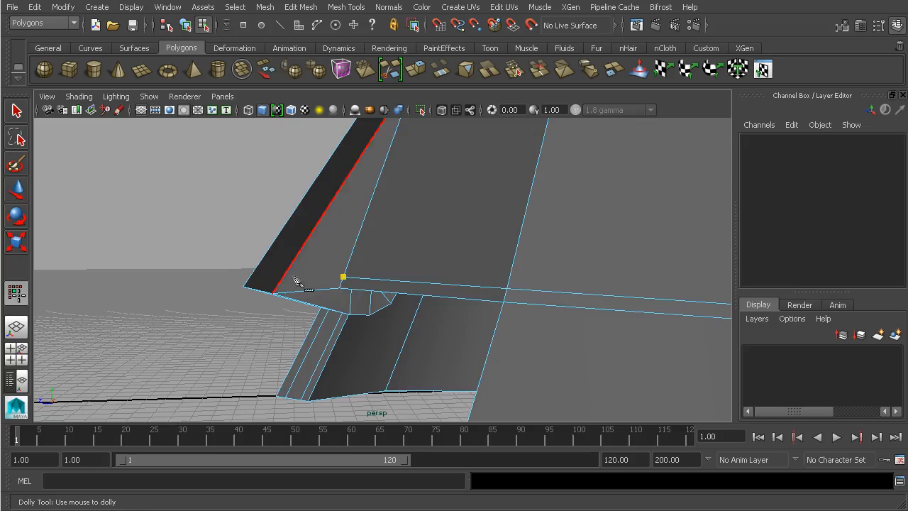
alt+drag(283, 283, 552, 275)
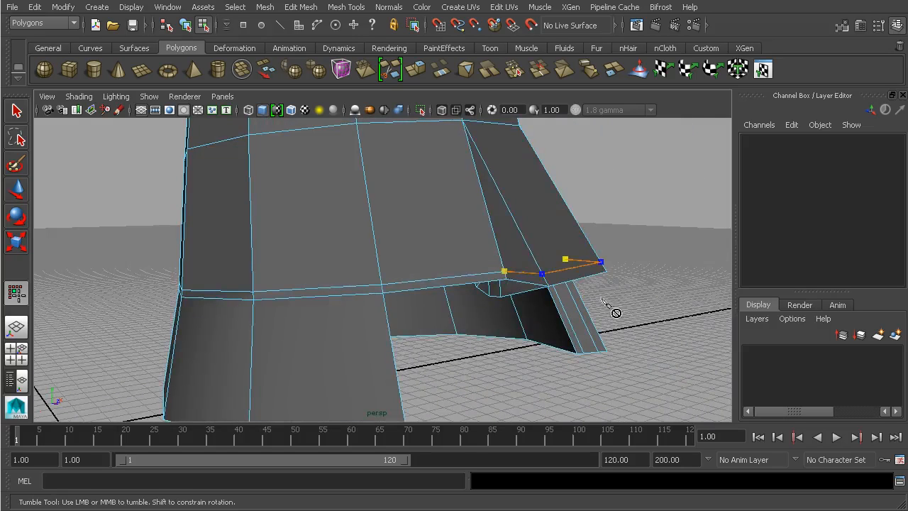
key(Return)
Insert an edge loop close to the bottom edge of each of the two ankle flaps
alt+drag(659, 308, 461, 277)
click(347, 7)
click(374, 167)
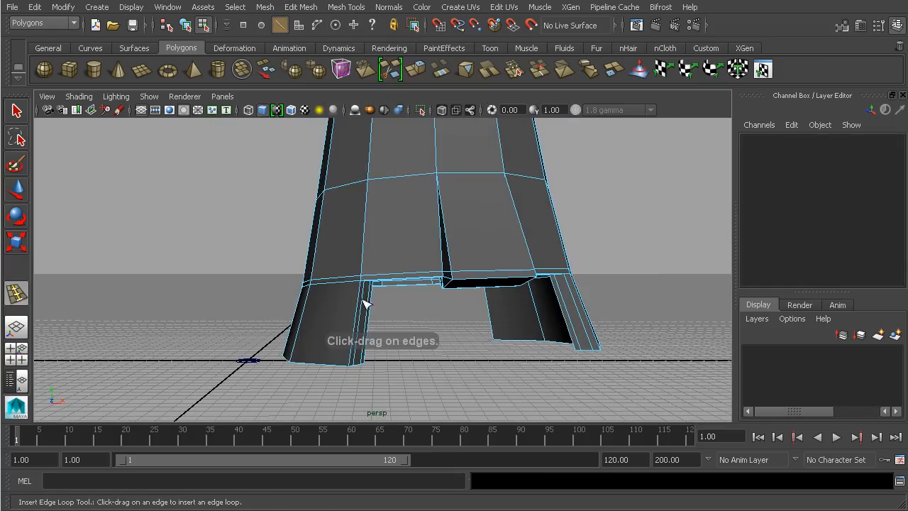
click(357, 356)
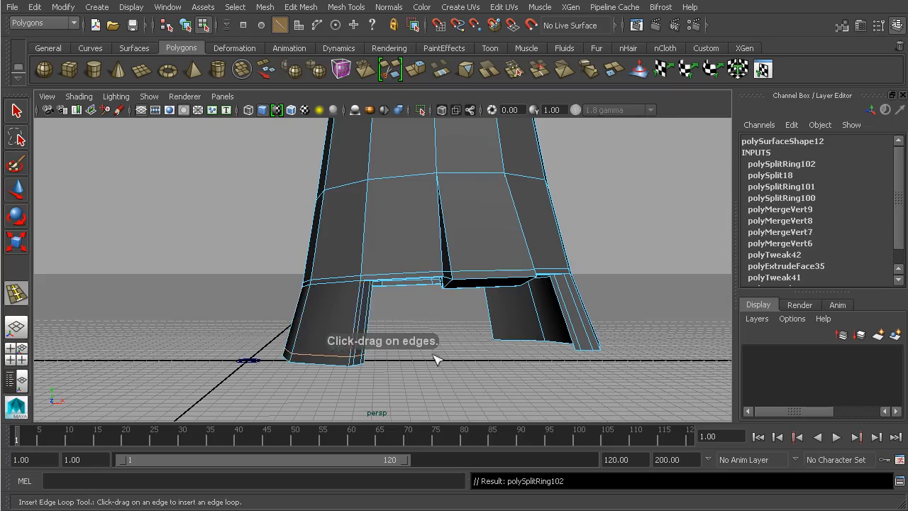
drag(586, 341, 593, 345)
alt+drag(594, 344, 454, 298)
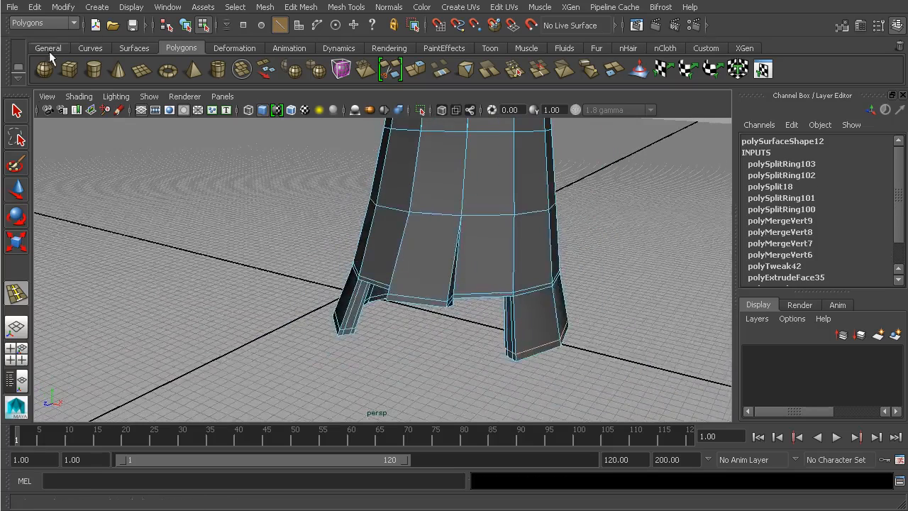
Return to object mode and turn on the smooth mesh preview for the shin
click(185, 26)
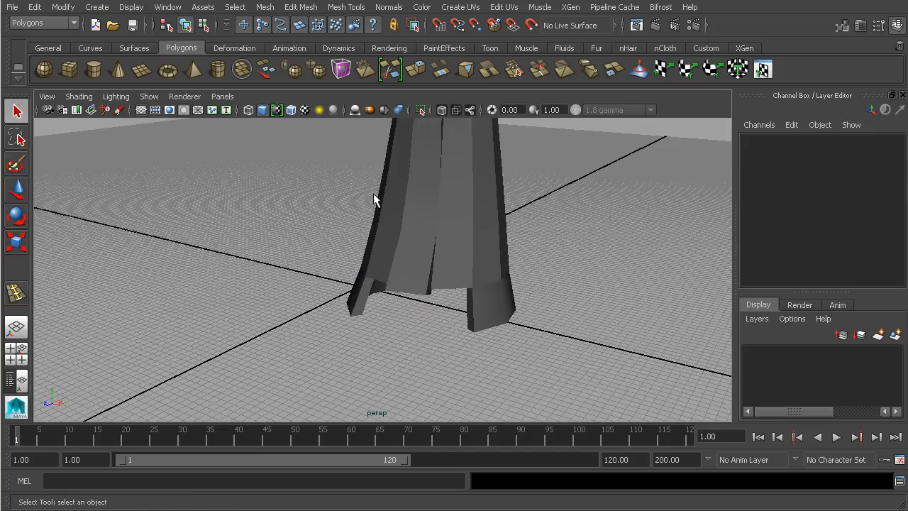
click(475, 203)
key(3)
click(565, 203)
alt+right_drag(565, 204, 497, 203)
alt+drag(497, 203, 541, 235)
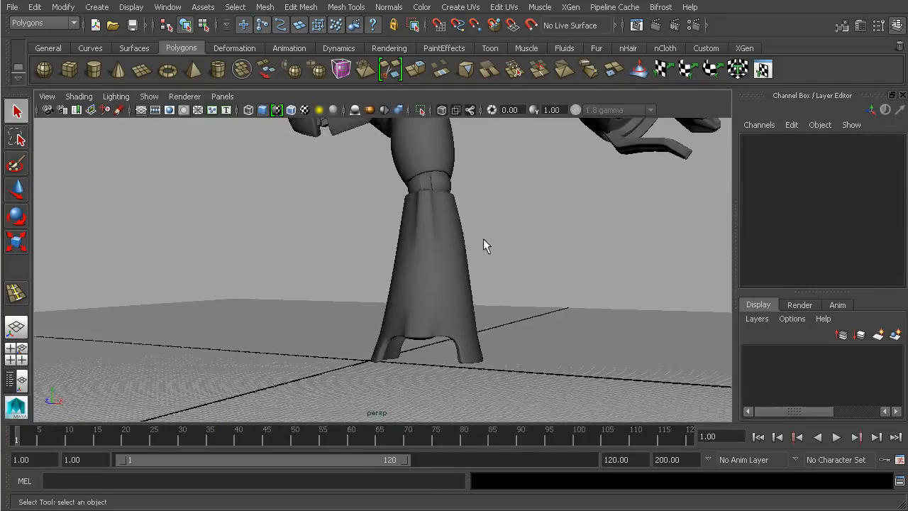
Select the vertices around the shin's upper rim, raise them toward the knee joint and scale them to fit around it
alt+right_drag(476, 244, 562, 249)
alt+drag(562, 249, 486, 277)
alt+right_drag(485, 277, 732, 310)
mouse_move(487, 280)
alt+mouse_down()
mouse_move(491, 297)
mouse_move(480, 296)
mouse_move(486, 282)
alt+mouse_up()
click(483, 288)
right_drag(487, 283, 411, 259)
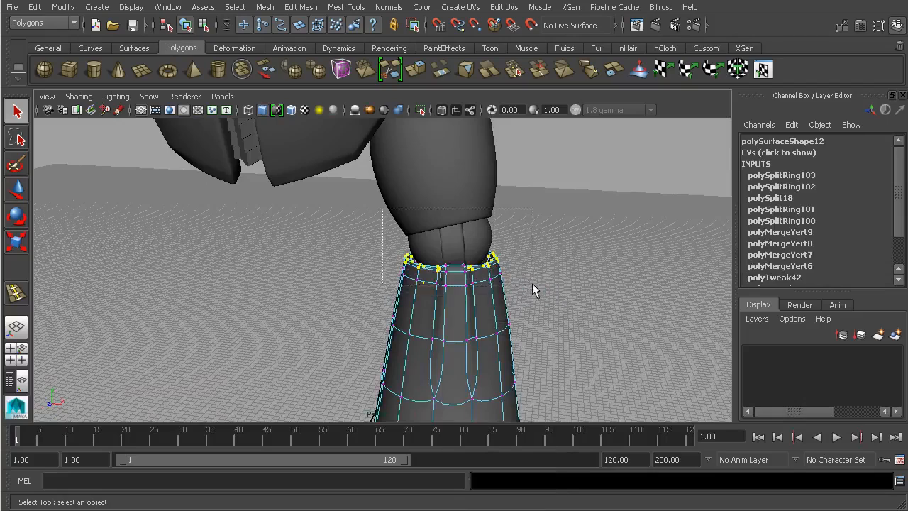
alt+drag(534, 294, 554, 266)
key(w)
drag(503, 206, 502, 199)
key(r)
mouse_move(497, 257)
mouse_down()
mouse_move(490, 253)
mouse_move(505, 244)
mouse_up()
key(w)
drag(503, 201, 501, 191)
click(594, 215)
Reselect the upper rim vertices and shift them slightly along Z to centre the opening around the knee joint
alt+drag(594, 215, 488, 218)
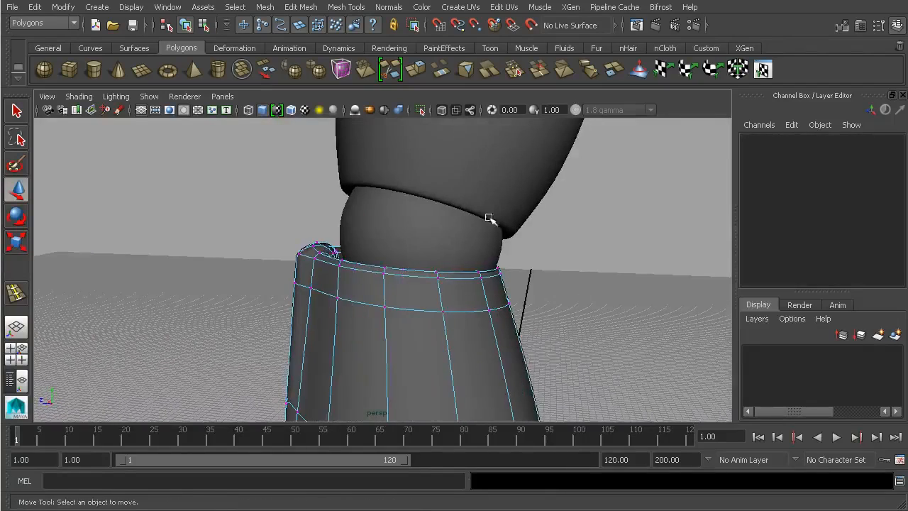
key(ctrl+z)
drag(337, 262, 346, 262)
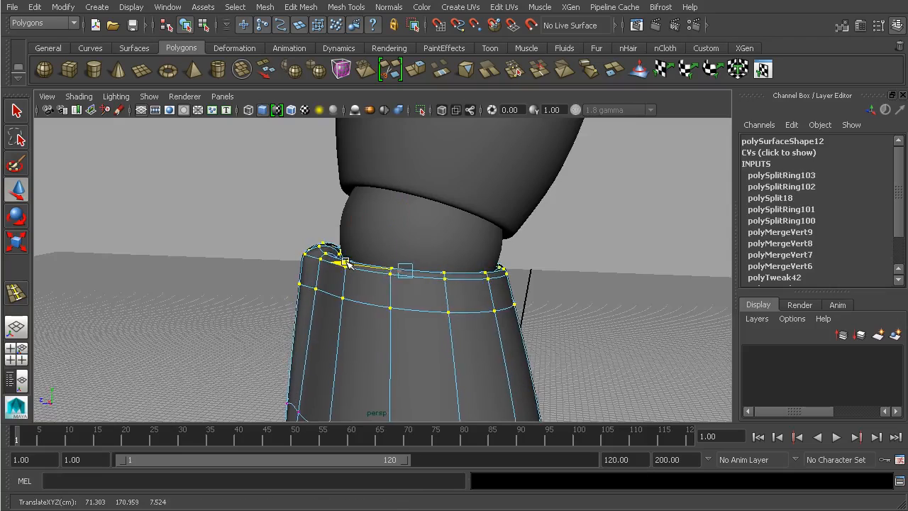
click(608, 248)
Leave vertex editing and examine the smoothed lower leg together with the knee and the rest of the body
alt+right_drag(608, 247, 448, 247)
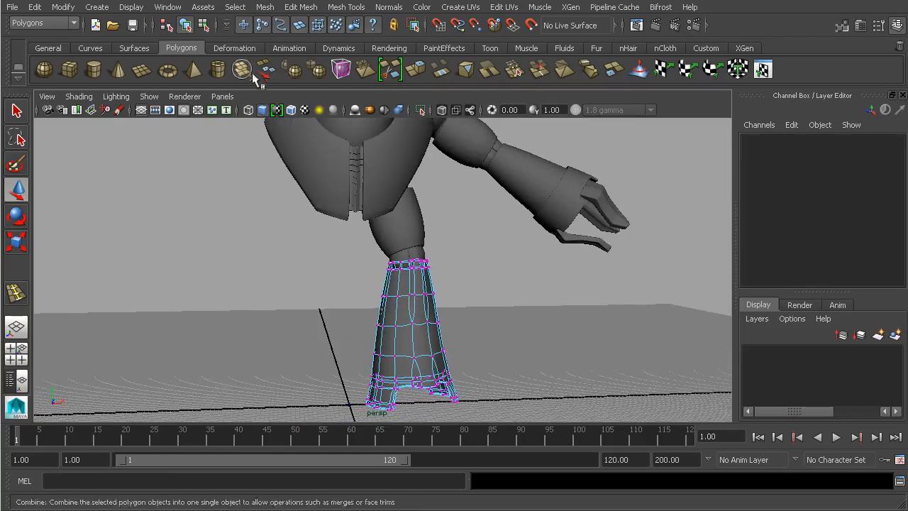
click(186, 25)
click(533, 302)
alt+right_drag(533, 303, 492, 284)
alt+drag(493, 284, 467, 285)
alt+middle_drag(467, 286, 401, 248)
alt+right_drag(401, 248, 507, 275)
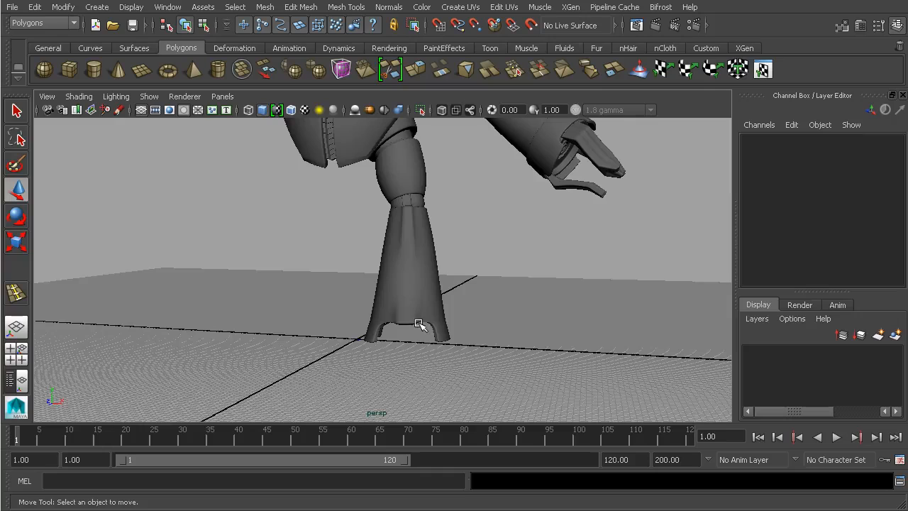
alt+right_drag(480, 316, 481, 296)
alt+drag(480, 296, 523, 322)
alt+middle_drag(503, 254, 517, 292)
alt+drag(497, 298, 515, 286)
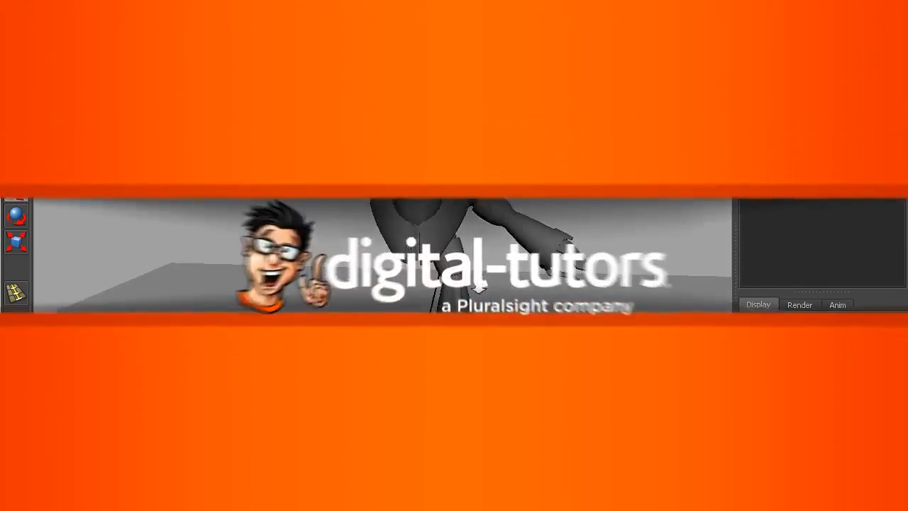